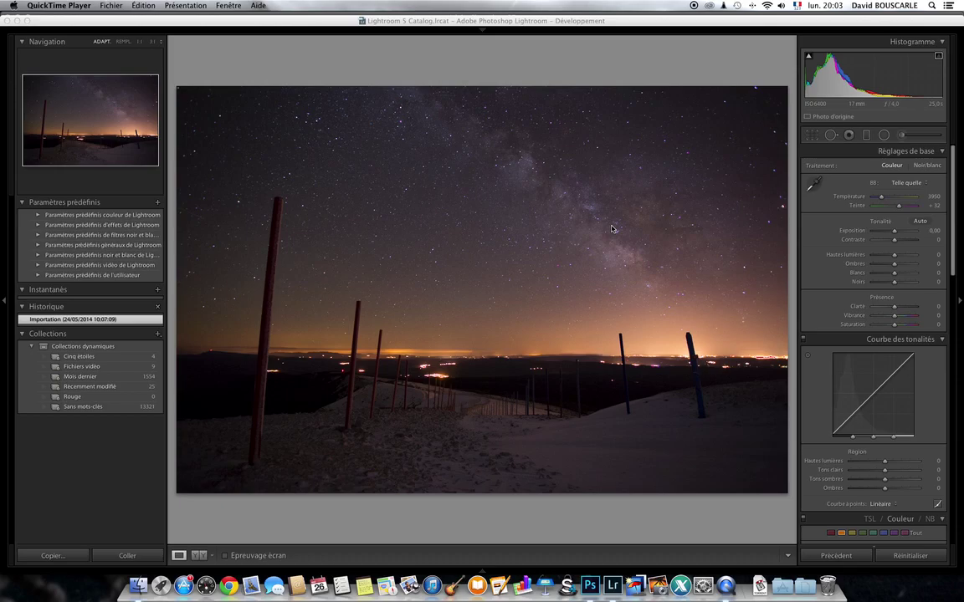
# Adjust the photo's white balance to a temperature of 3801 and a tint of +34.
pyautogui.scroll(-3, 892, 206)
pyautogui.scroll(3, 920, 193)
pyautogui.scroll(-3, 880, 220)
pyautogui.scroll(3, 887, 219)
pyautogui.moveTo(881, 199); pyautogui.dragTo(899, 207)
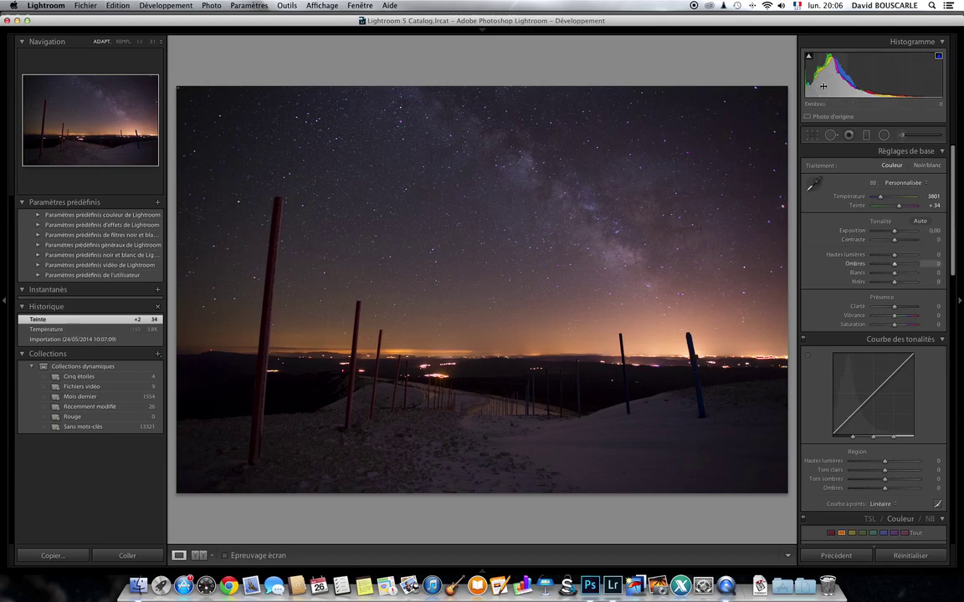
# Raise the blacks to +1 and the shadows to +14.
pyautogui.moveTo(815, 80); pyautogui.dragTo(816, 80)
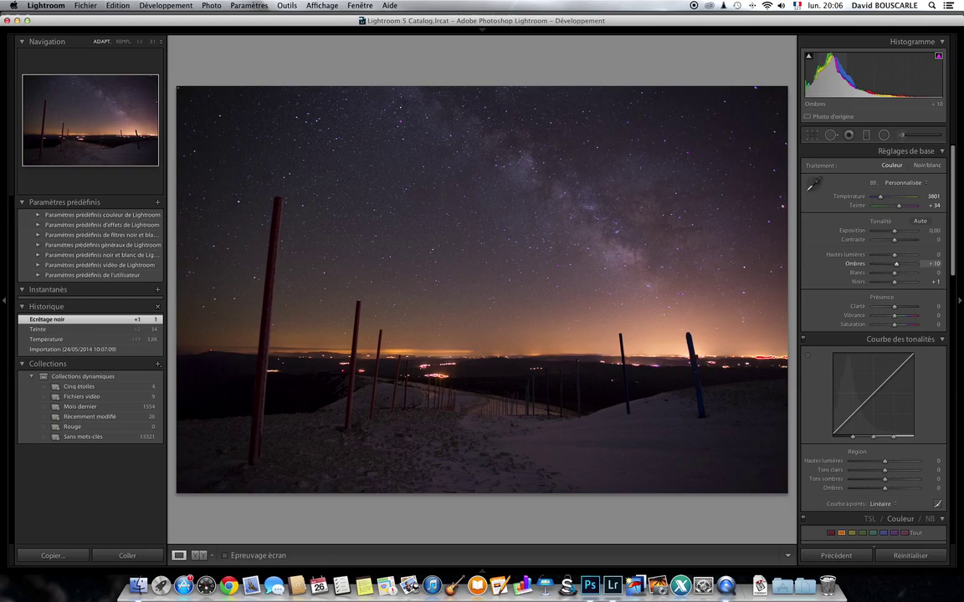
pyautogui.moveTo(831, 87); pyautogui.dragTo(832, 85)
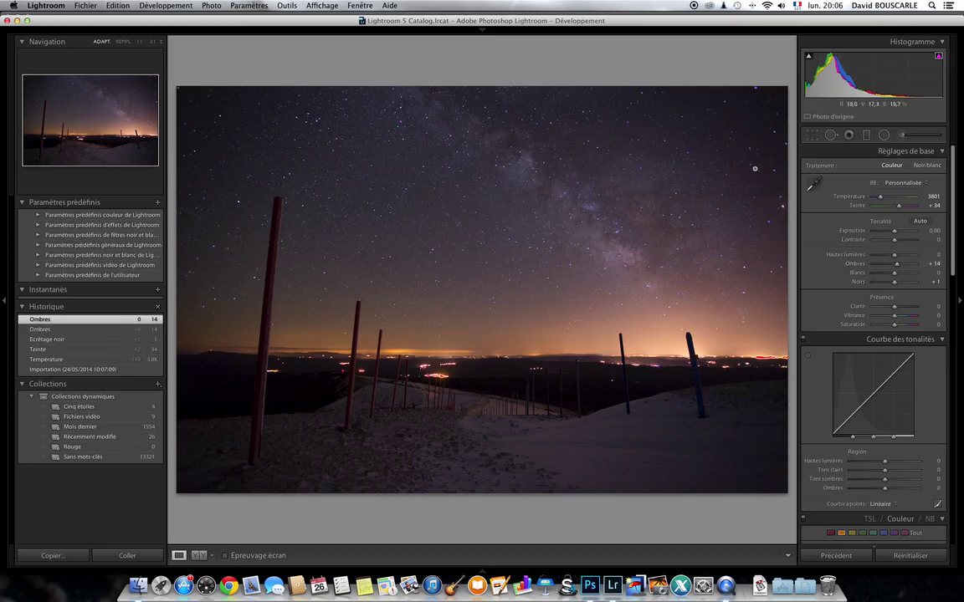
# Reduce the highlights to -50 and the exposure to -0.10.
pyautogui.click(938, 56)
pyautogui.moveTo(922, 79); pyautogui.dragTo(920, 80)
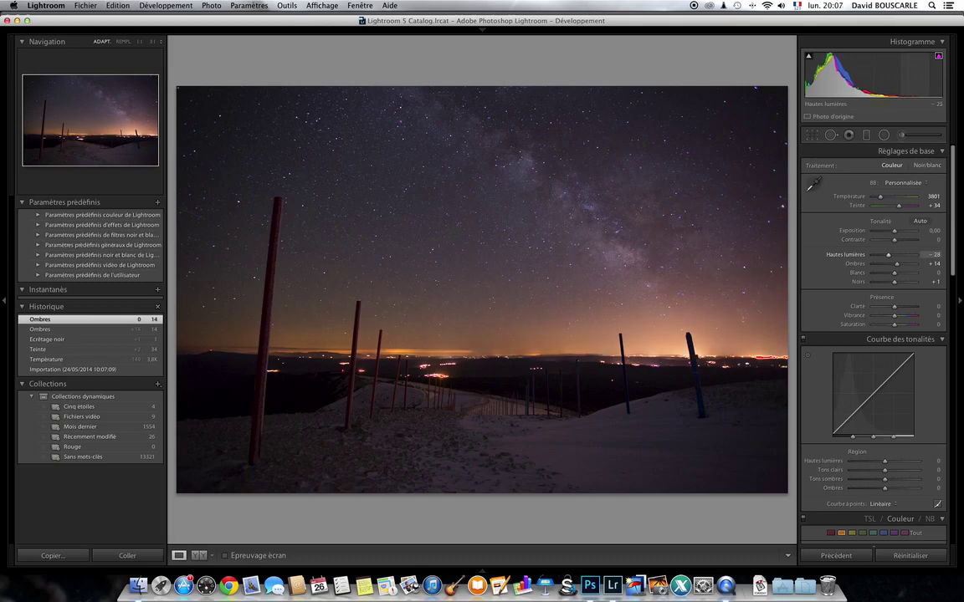
pyautogui.moveTo(908, 79)
pyautogui.mouseDown()
pyautogui.moveTo(896, 79)
pyautogui.moveTo(922, 92)
pyautogui.mouseUp()
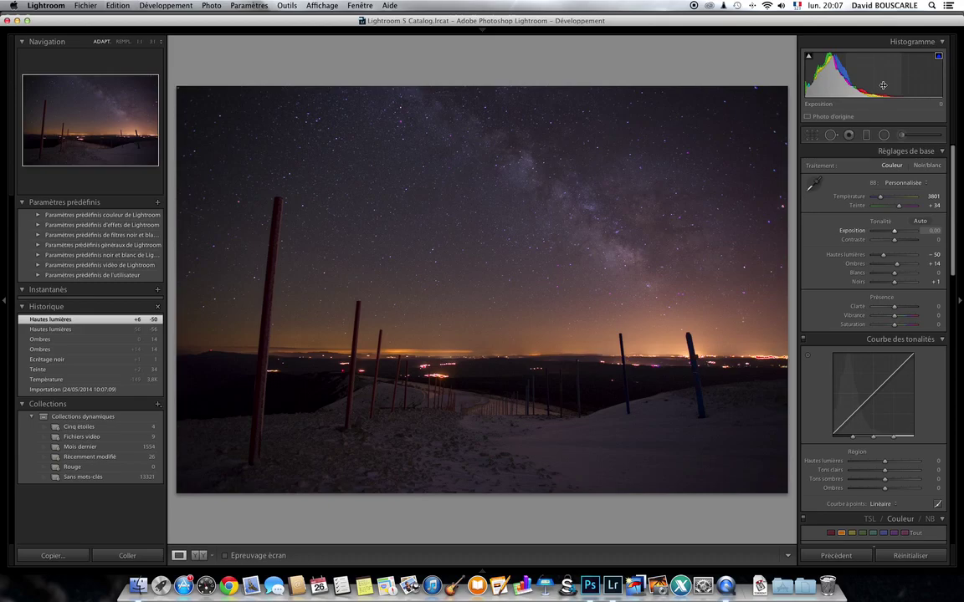
pyautogui.moveTo(870, 75); pyautogui.dragTo(861, 75)
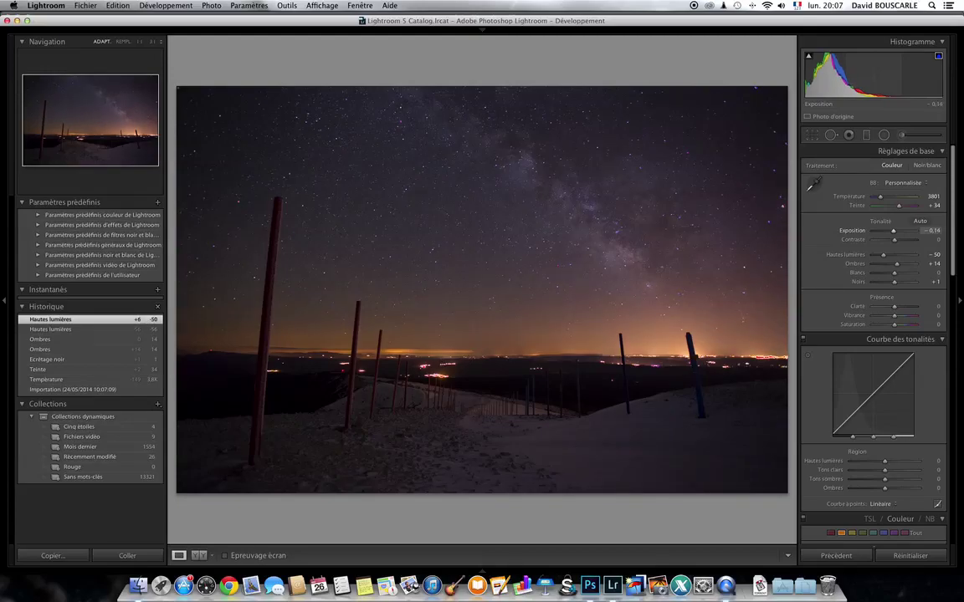
pyautogui.moveTo(862, 75); pyautogui.dragTo(864, 75)
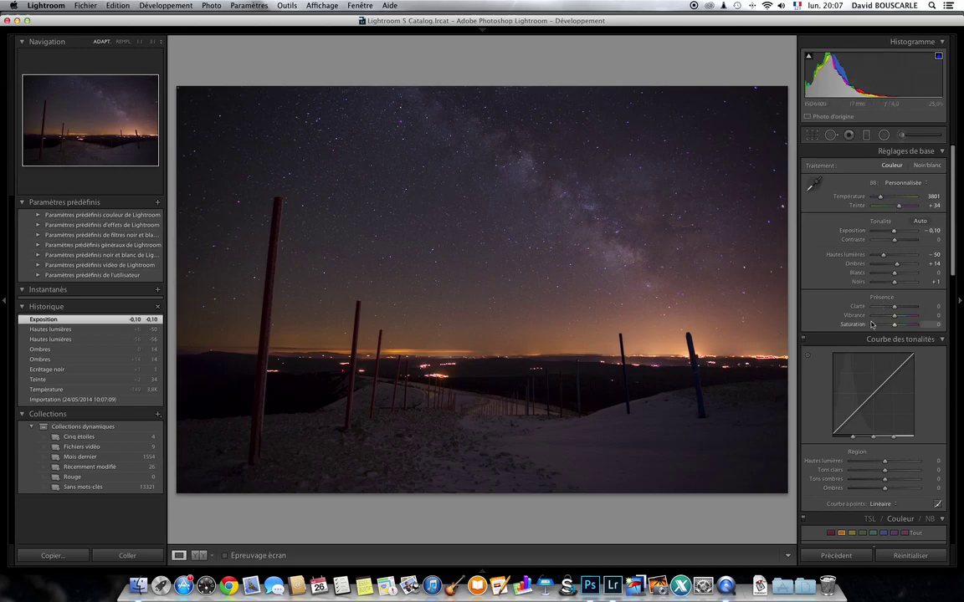
# Set the clarity to +10 and the contrast to +9.
pyautogui.scroll(-1, 836, 293)
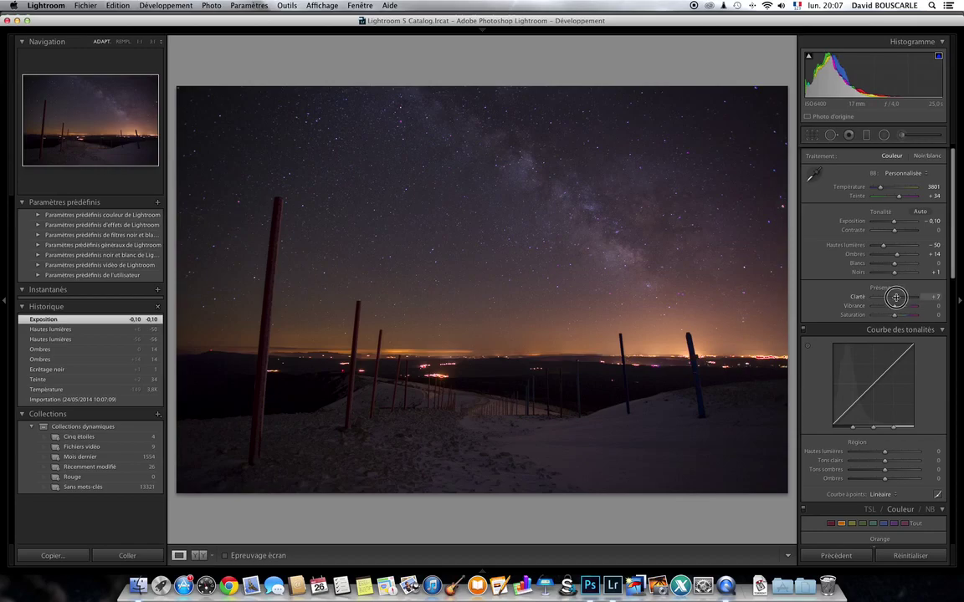
pyautogui.moveTo(894, 299); pyautogui.dragTo(896, 297)
pyautogui.moveTo(895, 232); pyautogui.dragTo(896, 232)
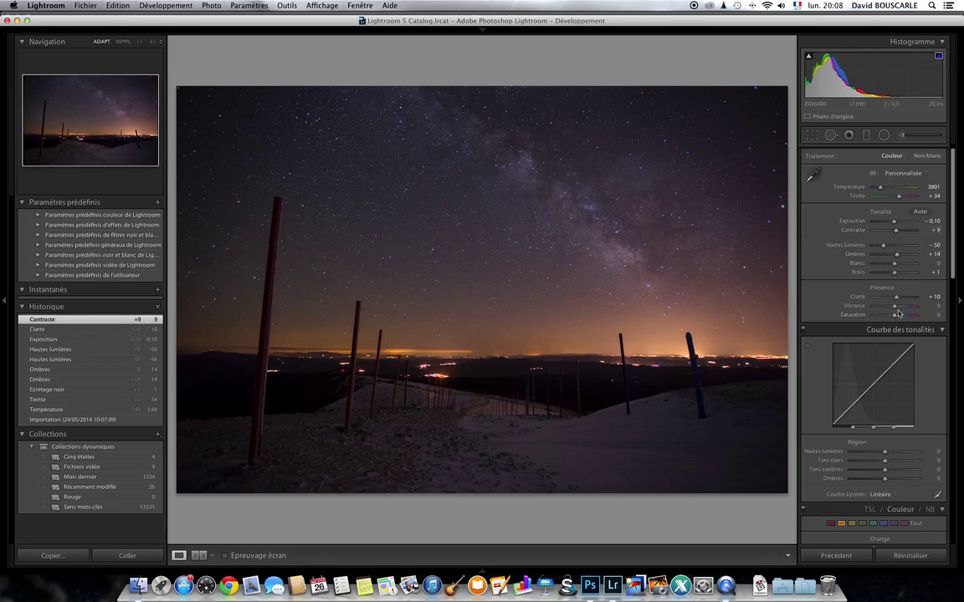
# Try the lens profile correction, inspect the snowy lower-right corner of the photo up close, and turn the correction off.
pyautogui.scroll(-5, 920, 360)
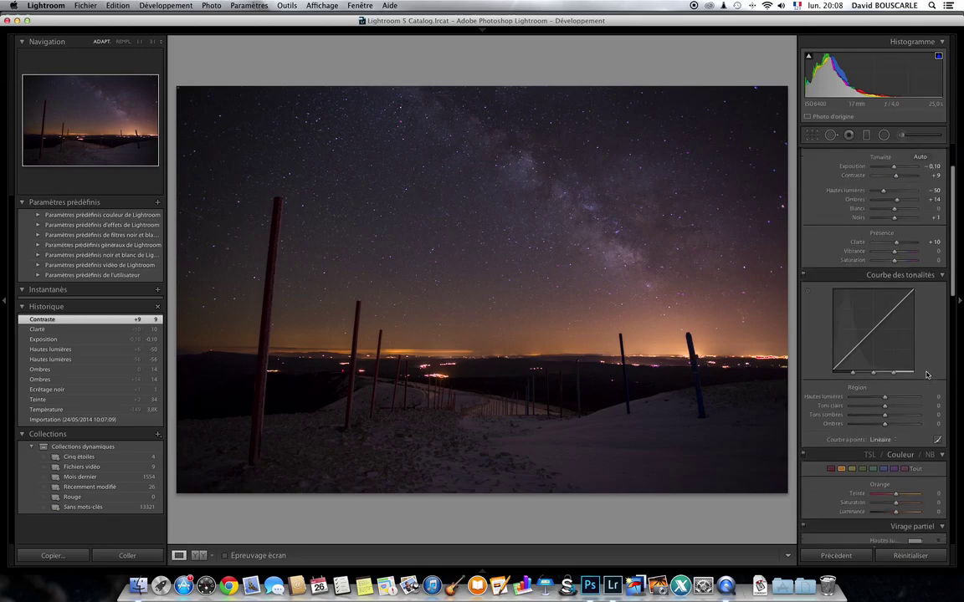
pyautogui.scroll(-10, 924, 372)
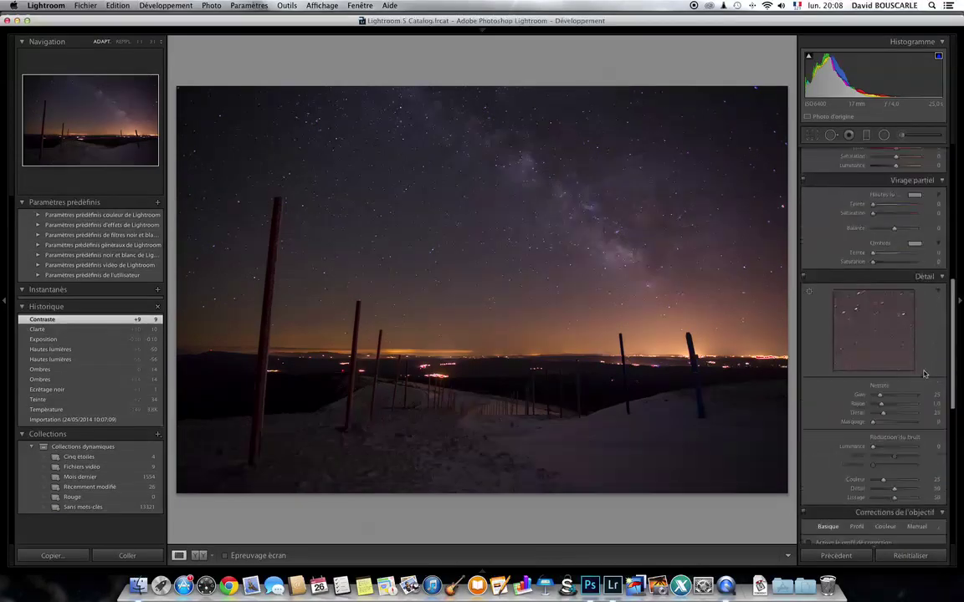
pyautogui.scroll(-4, 919, 374)
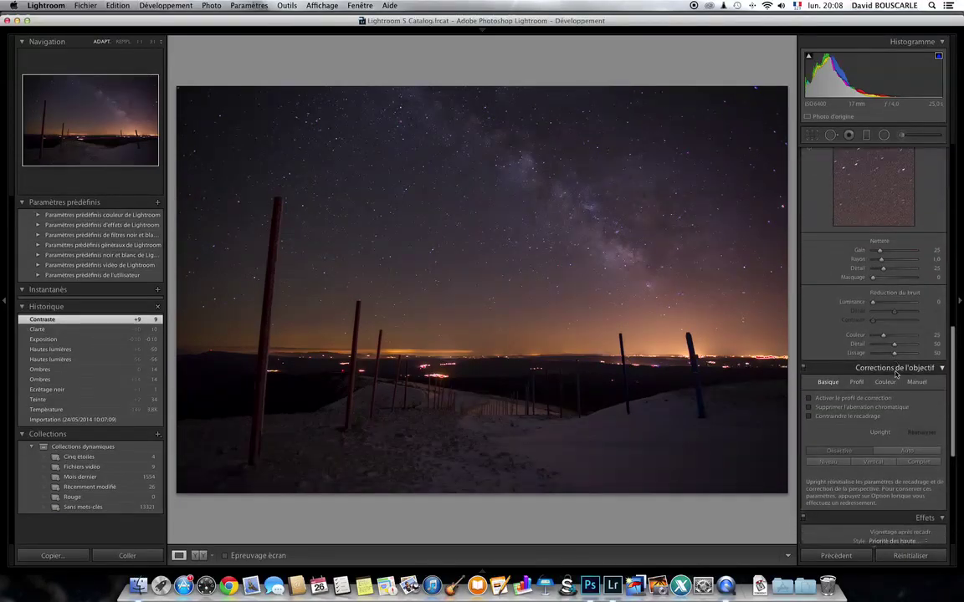
pyautogui.scroll(-1, 874, 374)
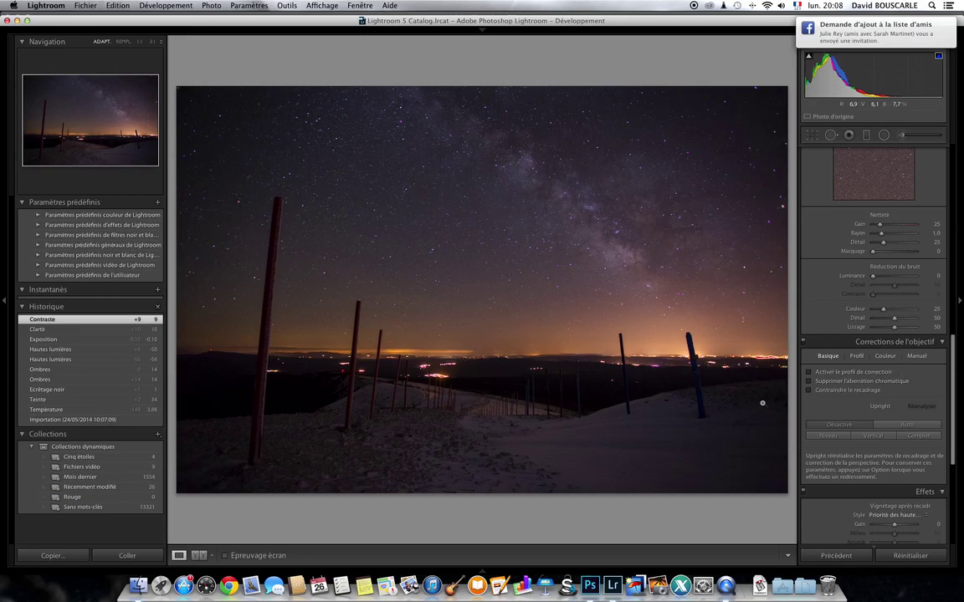
pyautogui.click(808, 371)
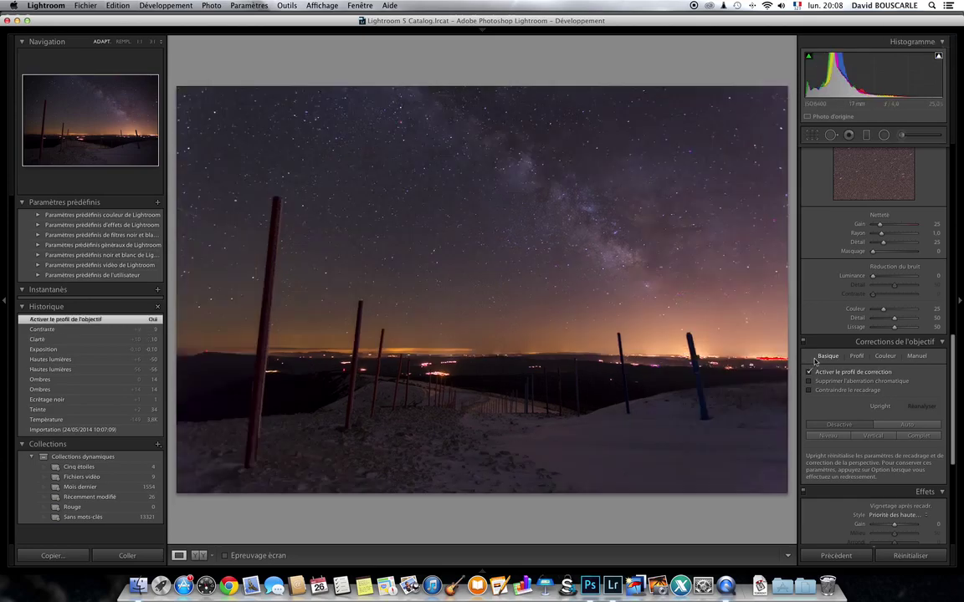
pyautogui.click(757, 485)
pyautogui.moveTo(754, 496); pyautogui.dragTo(630, 413)
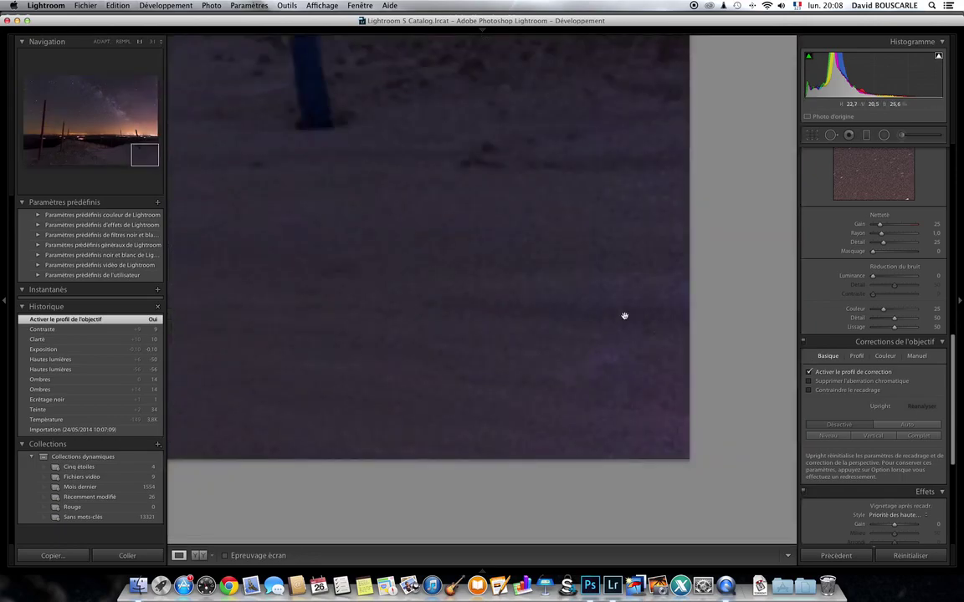
pyautogui.click(558, 300)
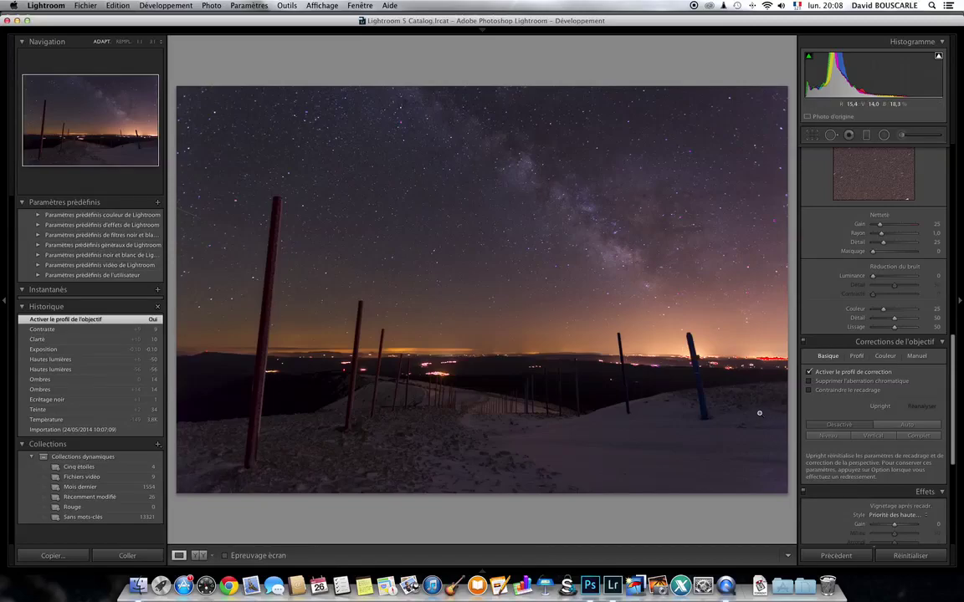
pyautogui.click(817, 375)
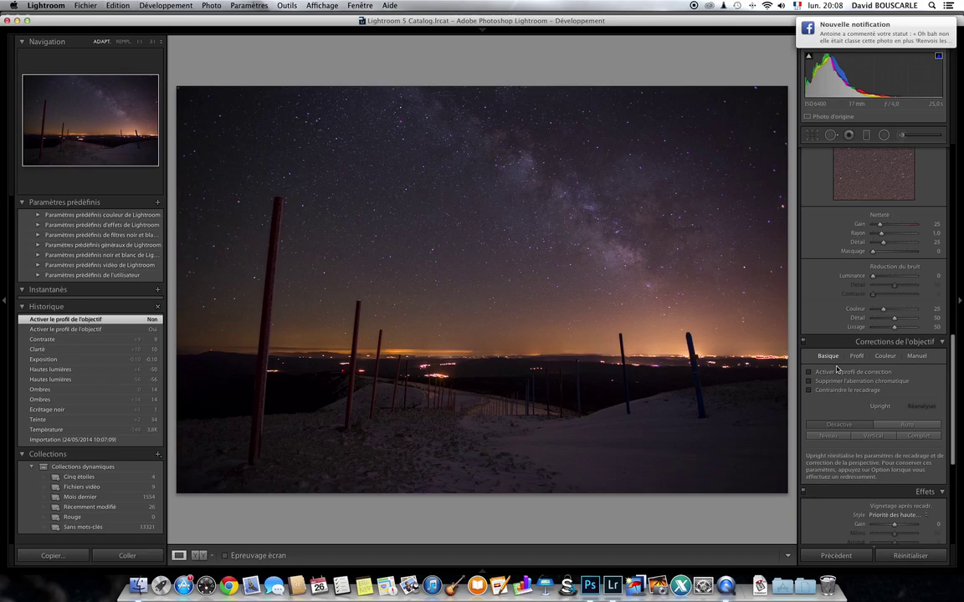
# Enable chromatic aberration removal in the basic lens corrections.
pyautogui.click(849, 382)
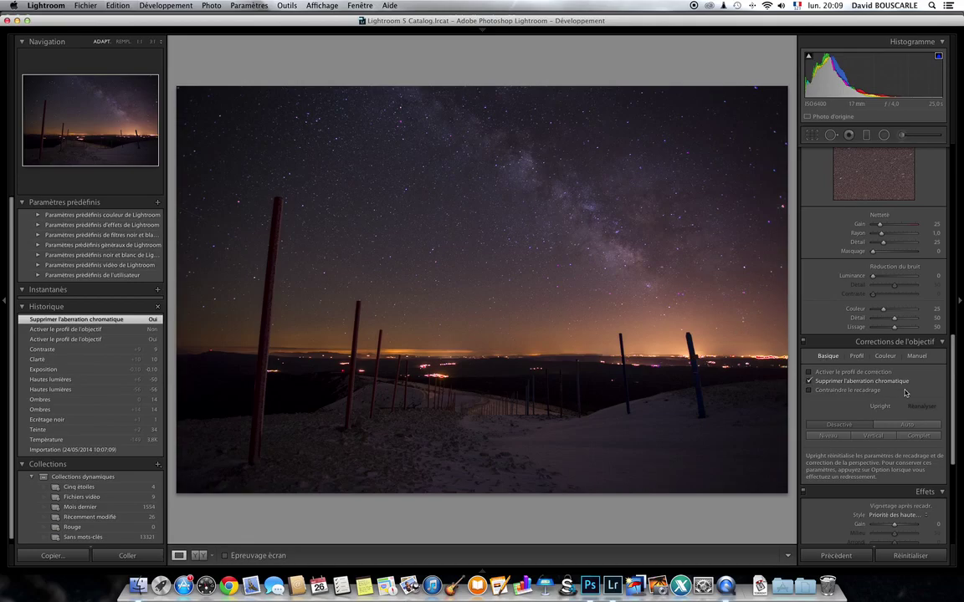
pyautogui.scroll(-6, 833, 364)
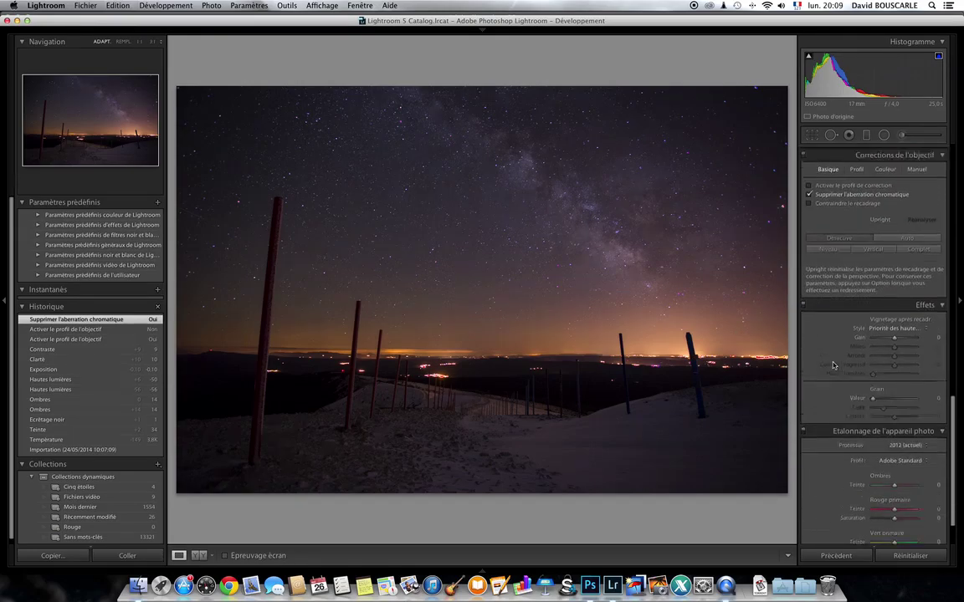
pyautogui.scroll(2, 820, 330)
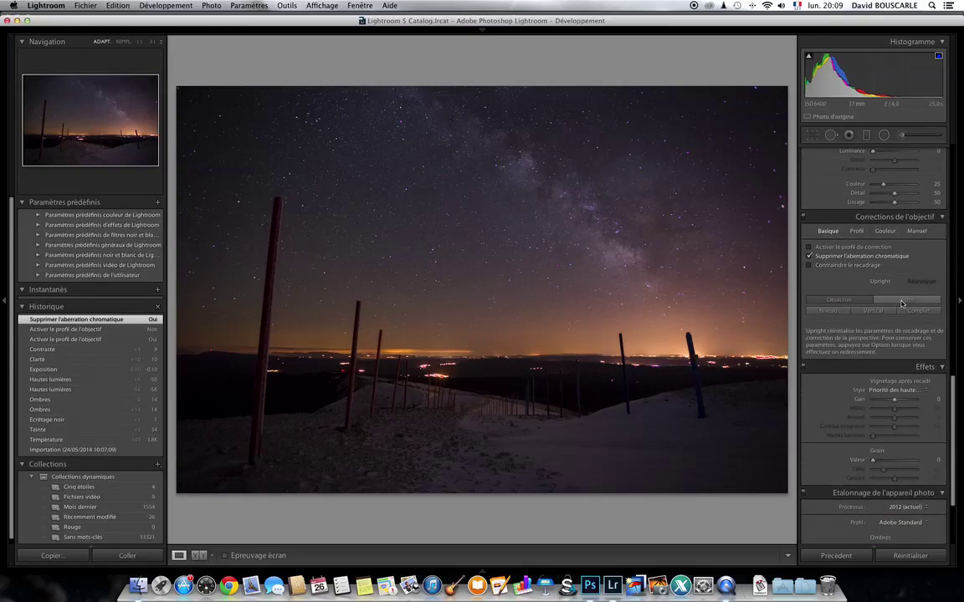
pyautogui.click(816, 136)
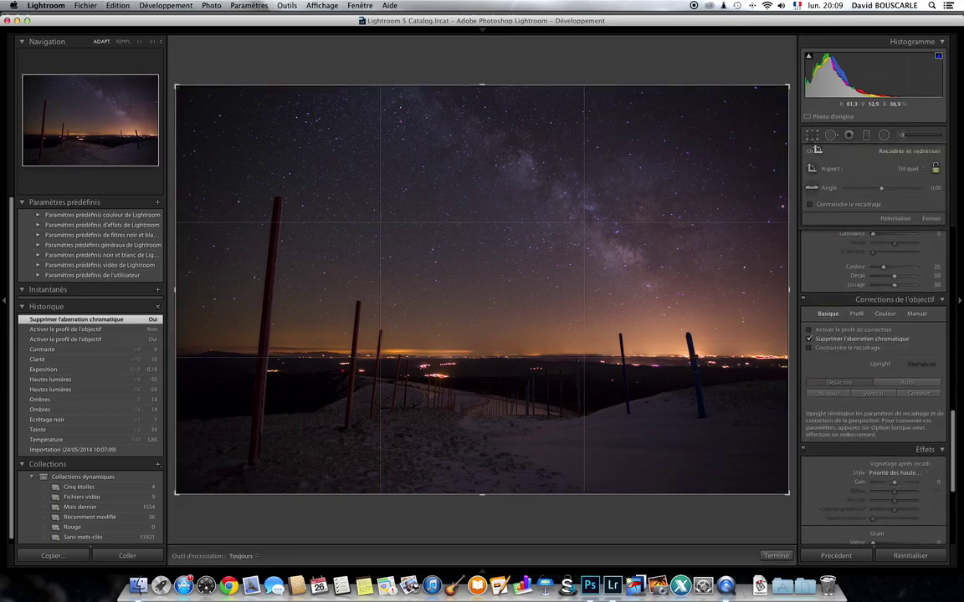
pyautogui.click(815, 136)
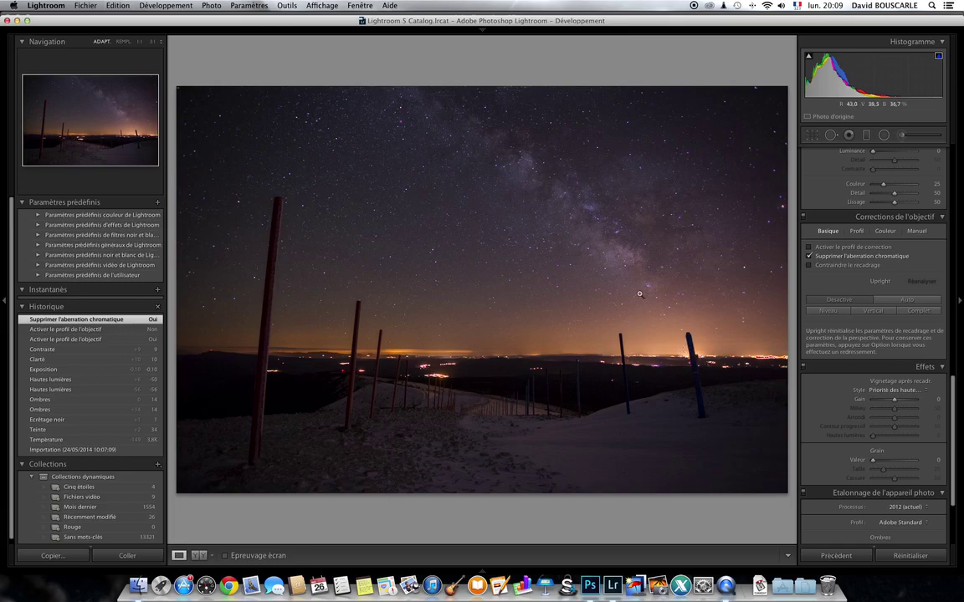
pyautogui.scroll(-4, 831, 281)
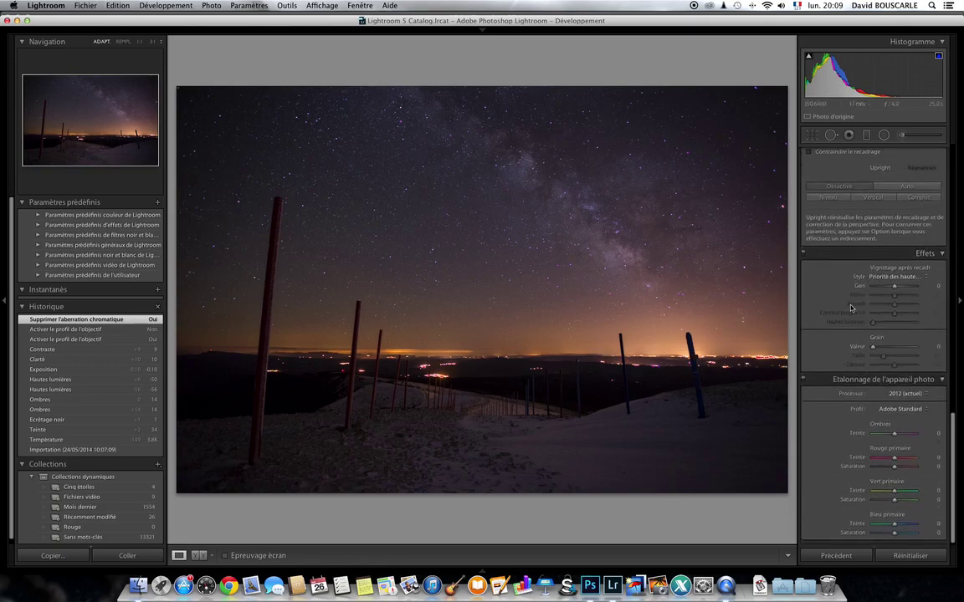
pyautogui.scroll(8, 830, 323)
pyautogui.scroll(10, 831, 323)
# Open the adjusted photo for editing in Adobe Photoshop CC.
pyautogui.rightClick(429, 295)
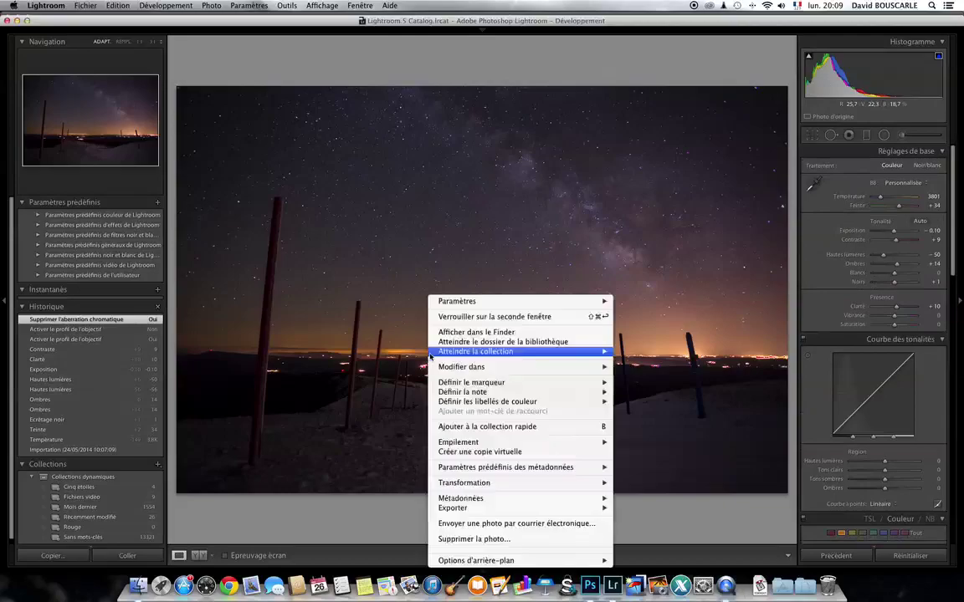
pyautogui.moveTo(493, 370)
pyautogui.click(677, 366)
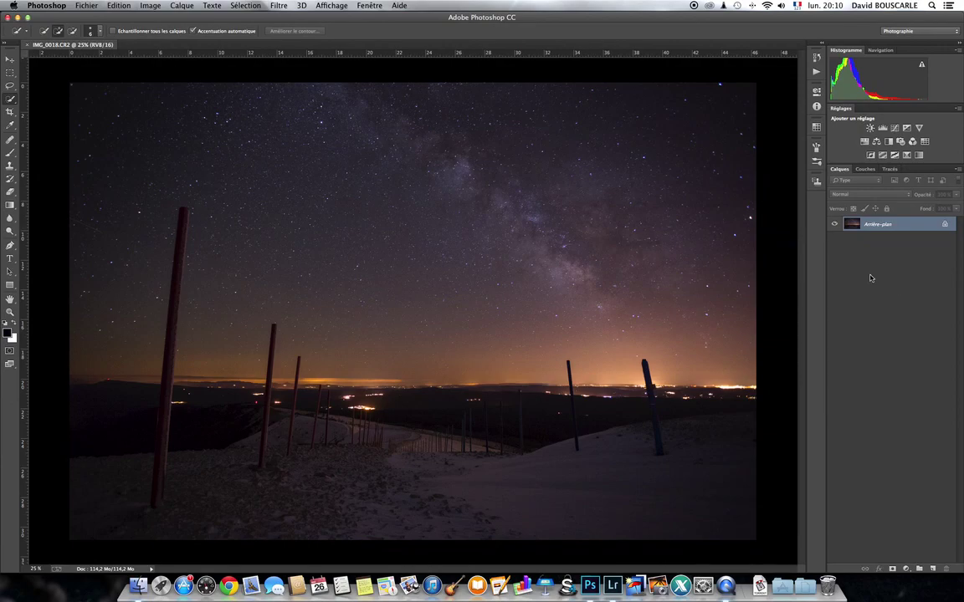
# Duplicate the background layer and add a Curves adjustment layer above the copy.
pyautogui.press('super+j')
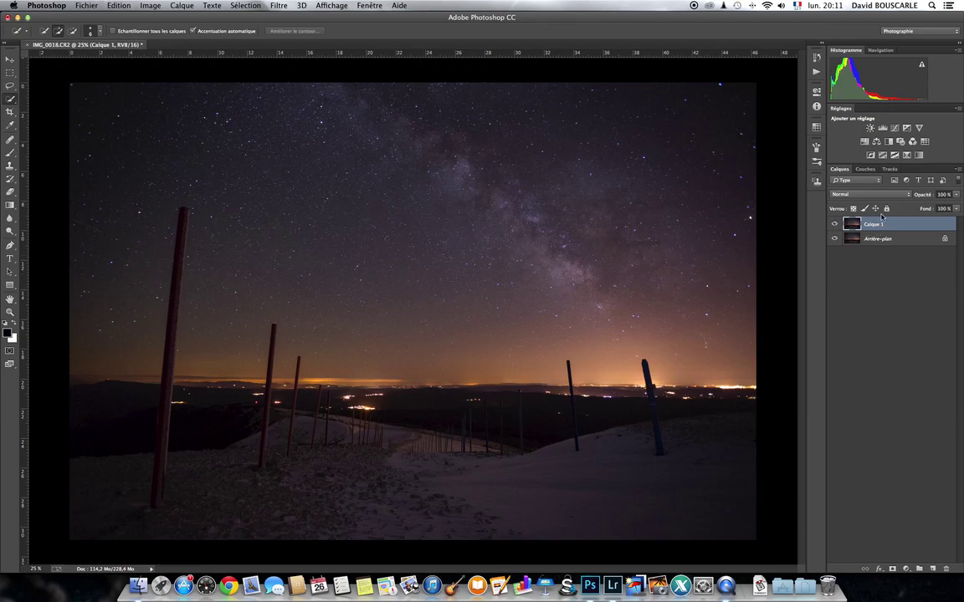
pyautogui.click(893, 128)
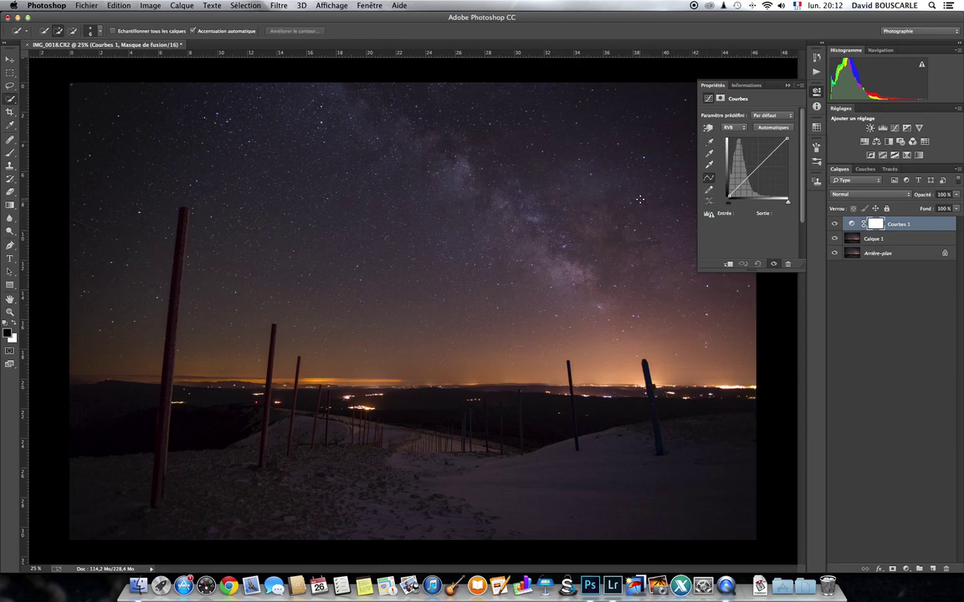
# Shape a slight contrast curve from tones sampled in the sky, with the darker point at input 62 and output 58.
pyautogui.click(707, 129)
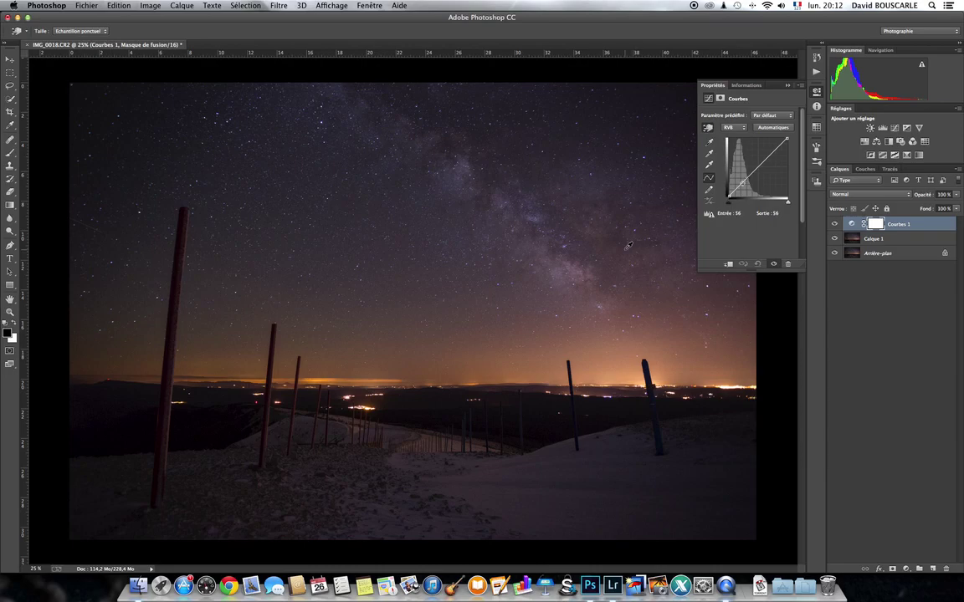
pyautogui.moveTo(545, 209); pyautogui.dragTo(548, 200)
pyautogui.click(573, 261)
pyautogui.moveTo(669, 164); pyautogui.dragTo(669, 169)
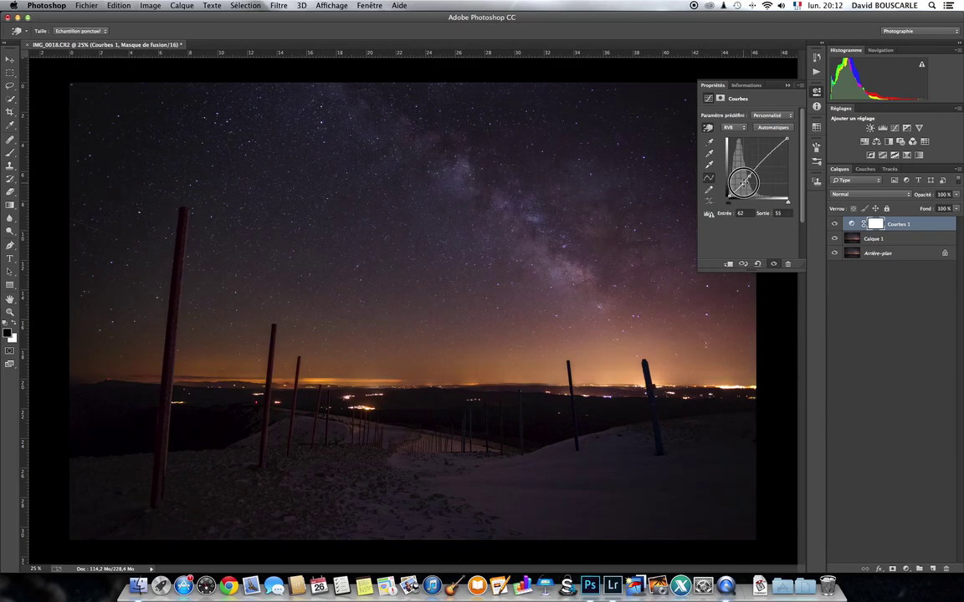
pyautogui.moveTo(665, 169); pyautogui.dragTo(665, 154)
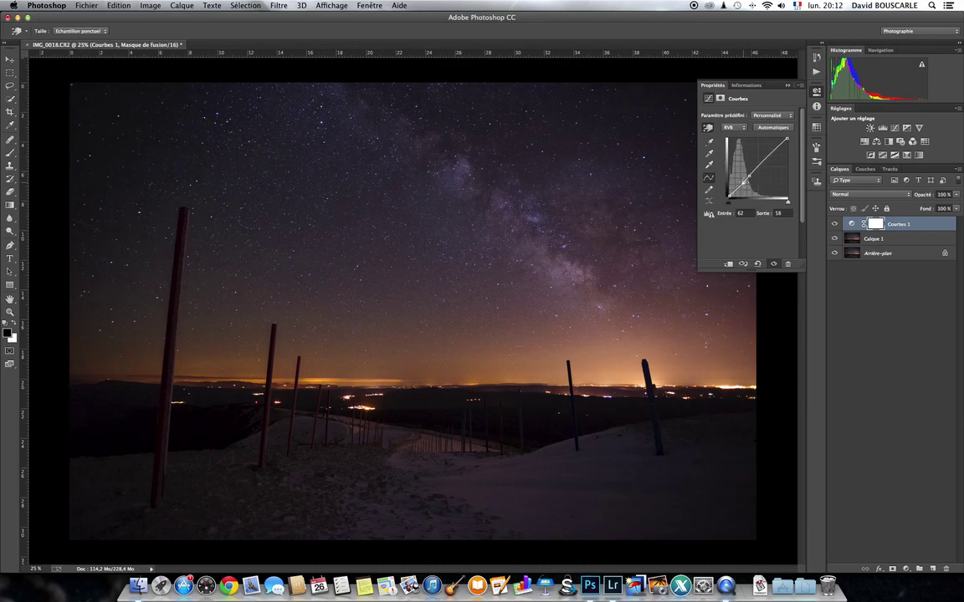
# Compare the image with and without the Curves adjustment layer.
pyautogui.click(835, 224)
pyautogui.click(835, 224)
pyautogui.click(834, 225)
pyautogui.click(835, 224)
pyautogui.click(835, 224)
# Close the curve's properties and invert the Curves layer mask to black.
pyautogui.doubleClick(707, 84)
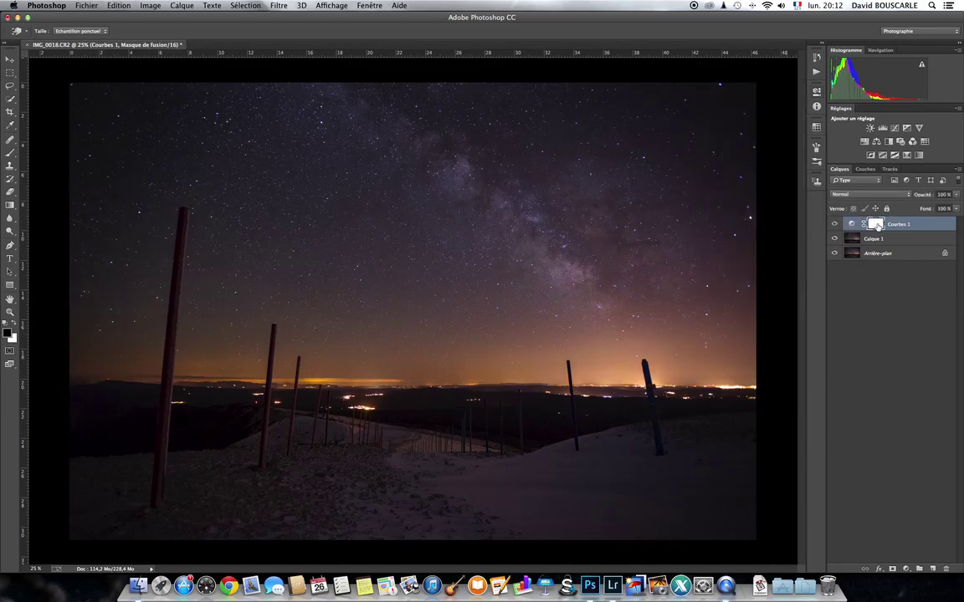
pyautogui.hotkey('shift', 'w')
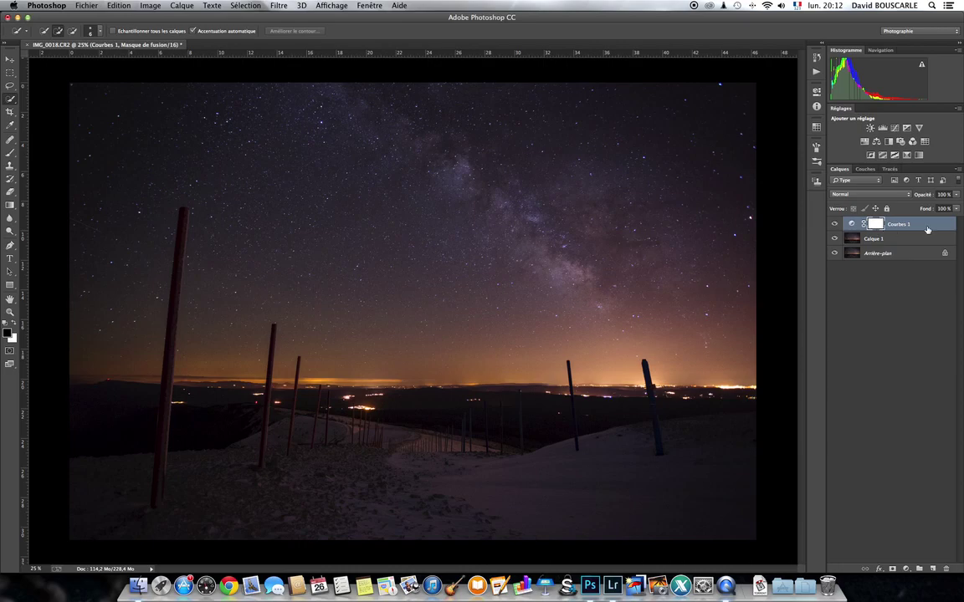
pyautogui.press('super+i')
# Set up a soft brush 171 px wide with white as the foreground colour for painting on the mask.
pyautogui.press('b')
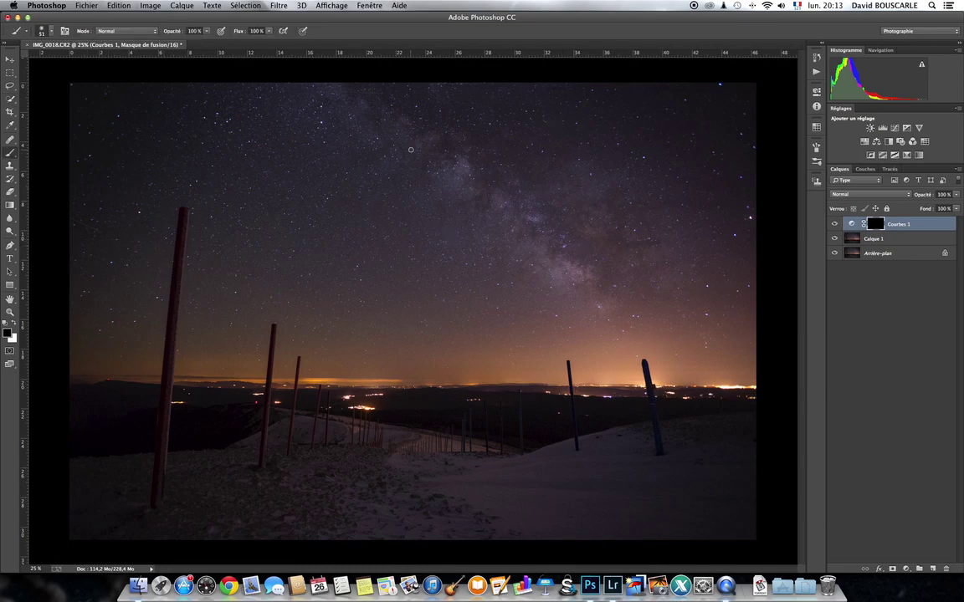
pyautogui.press('x')
pyautogui.rightClick(584, 240)
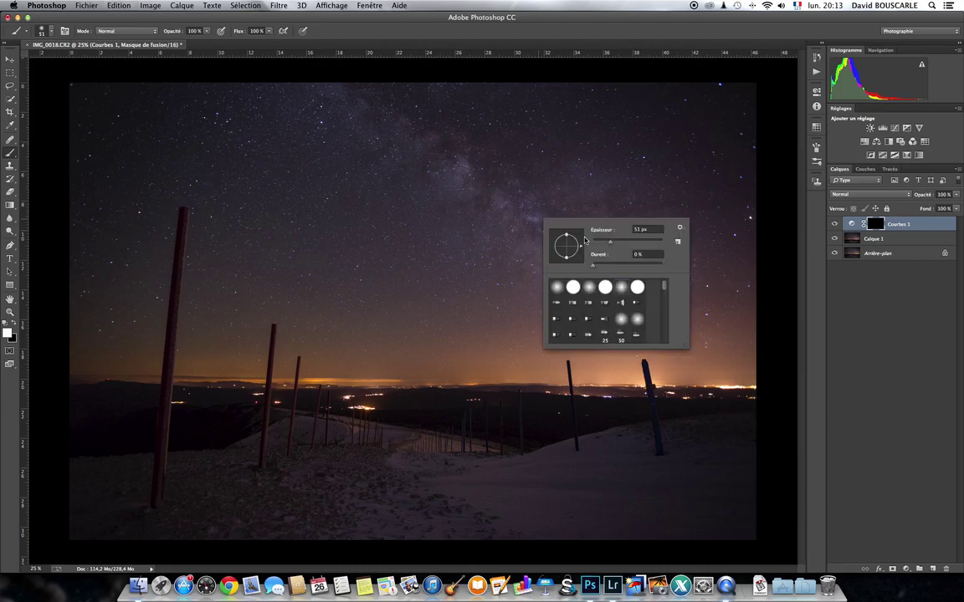
pyautogui.moveTo(612, 244); pyautogui.dragTo(640, 241)
pyautogui.press('Return')
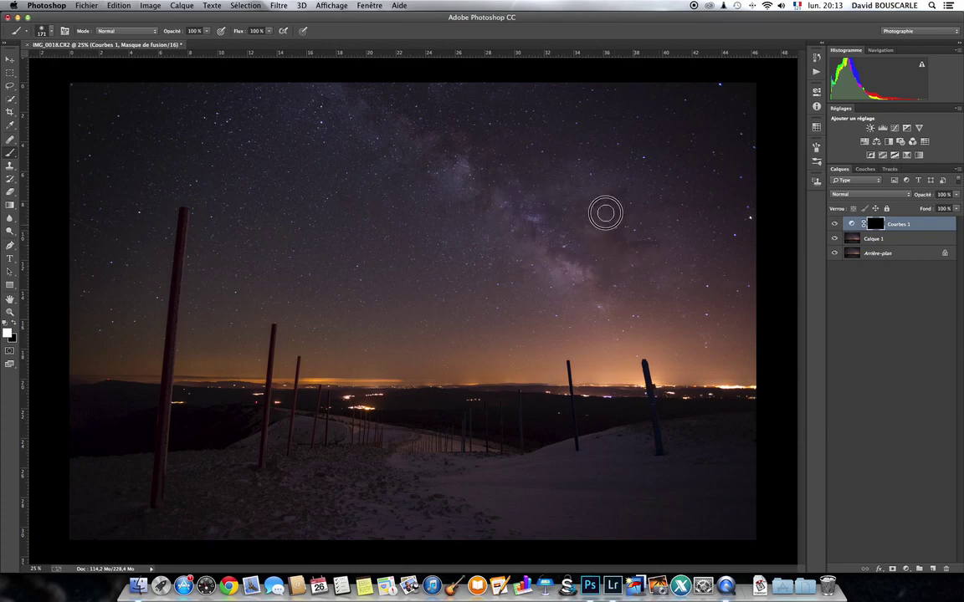
# Paint over the Milky Way in white on the Curves layer mask and compare the image without the adjustment.
pyautogui.moveTo(559, 197)
pyautogui.mouseDown()
pyautogui.moveTo(501, 198)
pyautogui.moveTo(469, 170)
pyautogui.moveTo(478, 185)
pyautogui.moveTo(522, 198)
pyautogui.mouseUp()
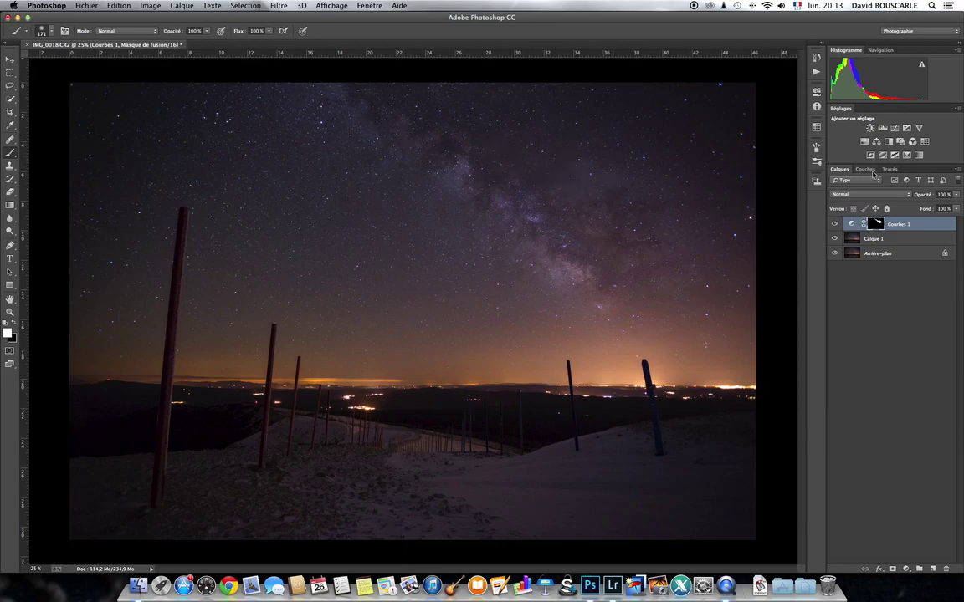
pyautogui.click(834, 226)
# Check the Curves layer's curve and soften the edges of its mask by raising the feather.
pyautogui.click(817, 93)
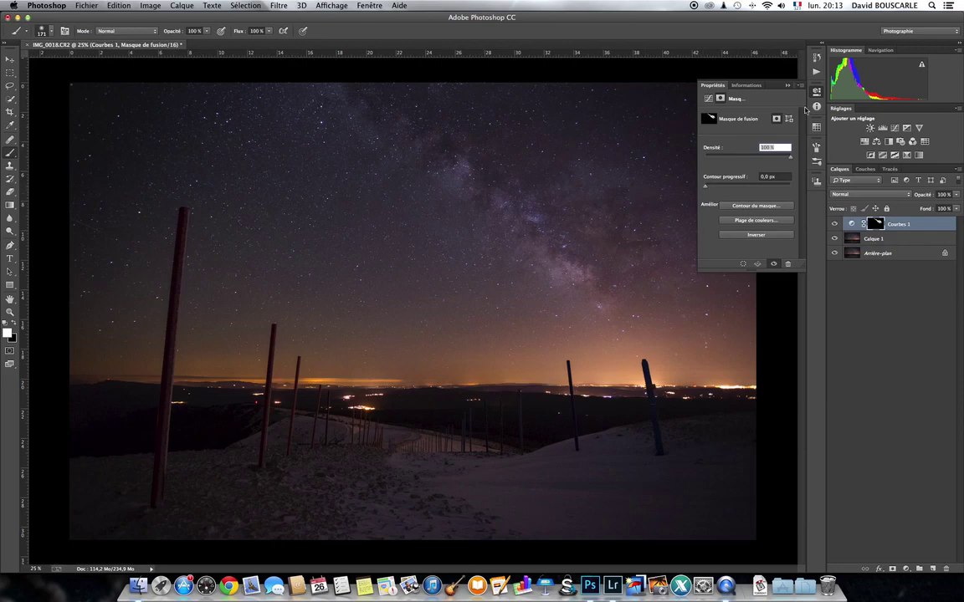
pyautogui.click(709, 99)
pyautogui.click(720, 99)
pyautogui.moveTo(710, 184); pyautogui.dragTo(750, 187)
pyautogui.click(788, 86)
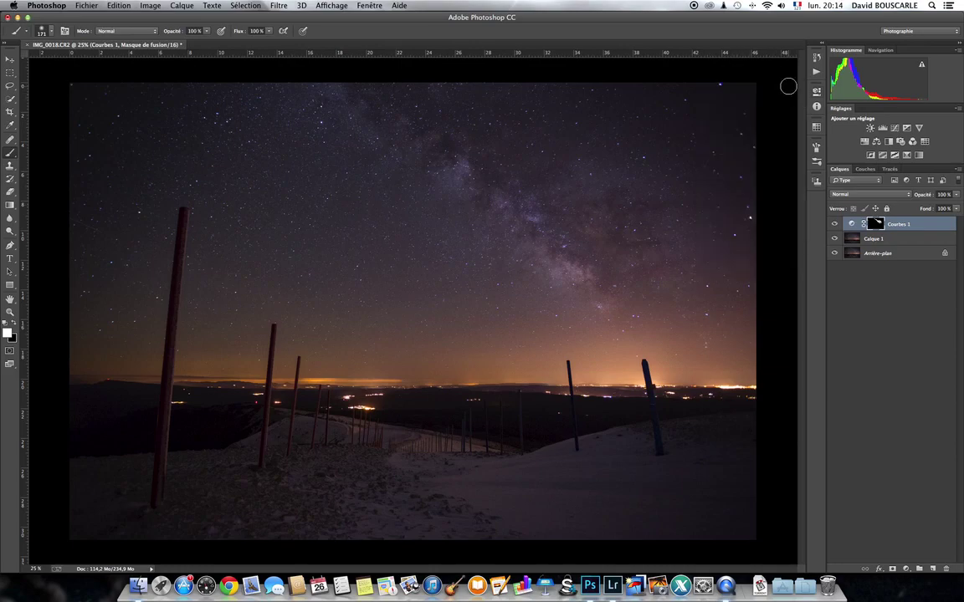
# Duplicate Calque 1 and apply the Accentuation sharpening filter to the copy with a gain of 30 % and a radius of 50 pixels.
pyautogui.click(873, 240)
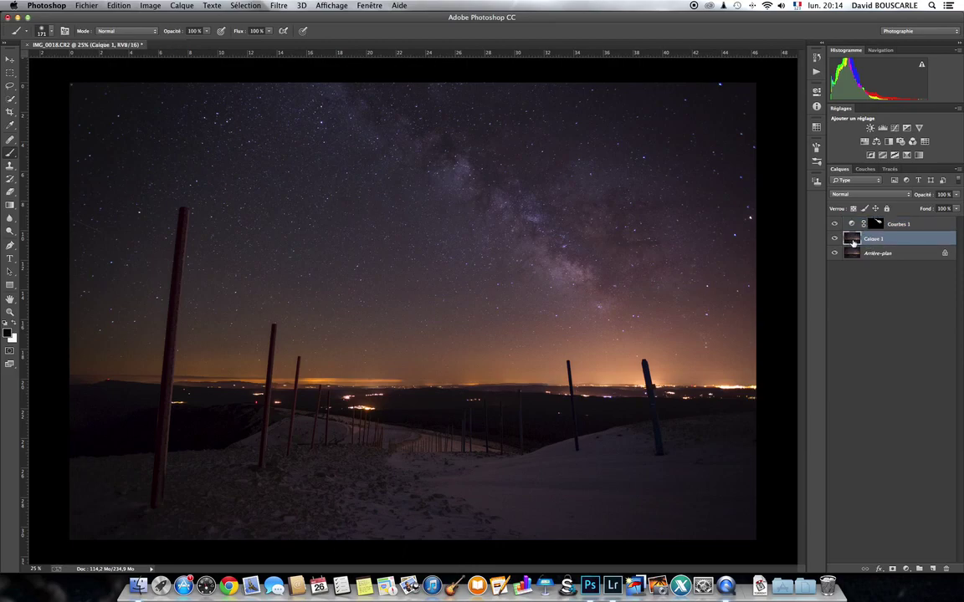
pyautogui.press('super+j')
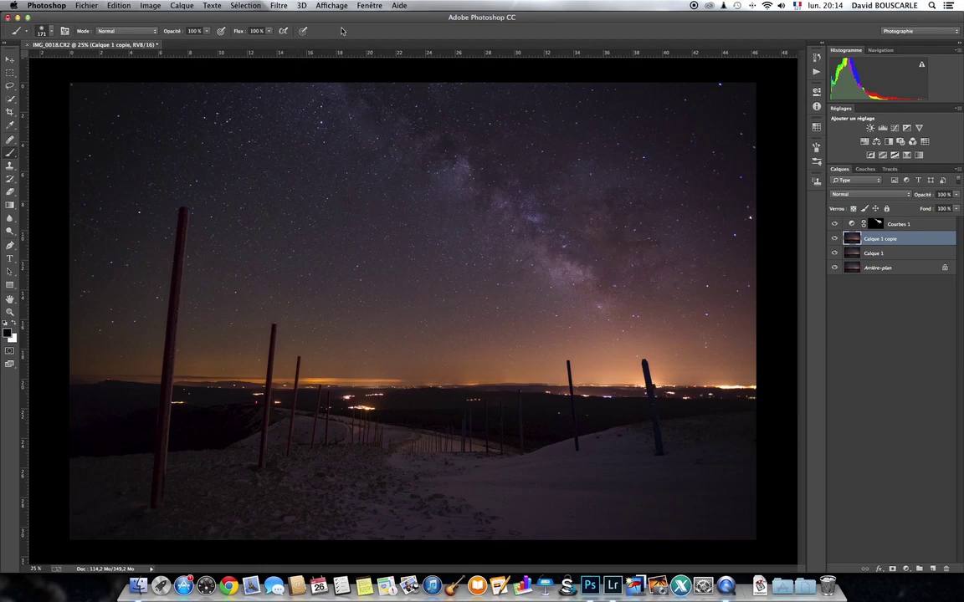
pyautogui.click(279, 6)
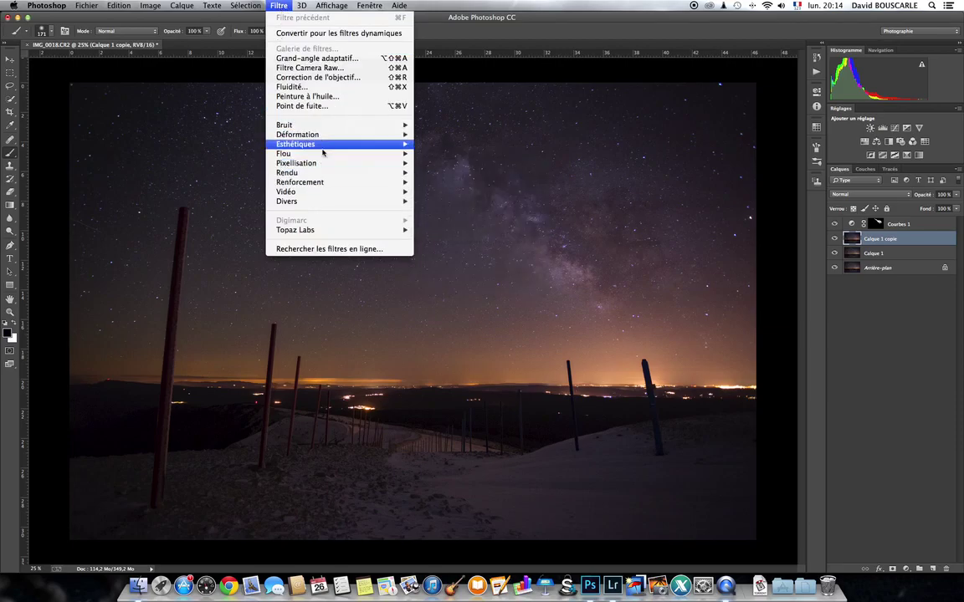
pyautogui.moveTo(352, 181)
pyautogui.click(446, 183)
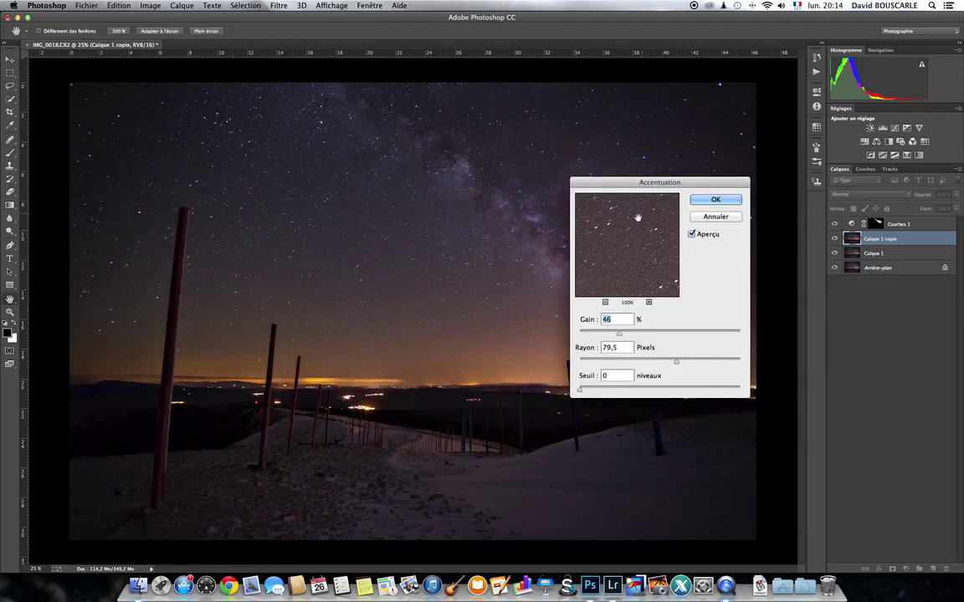
pyautogui.moveTo(676, 361); pyautogui.dragTo(666, 363)
pyautogui.moveTo(620, 333); pyautogui.dragTo(605, 334)
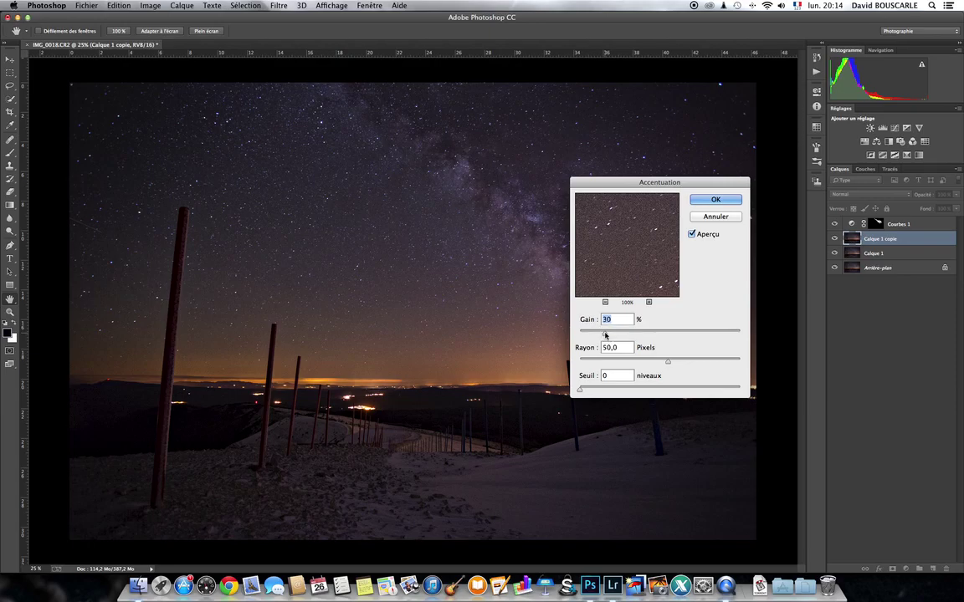
pyautogui.click(716, 200)
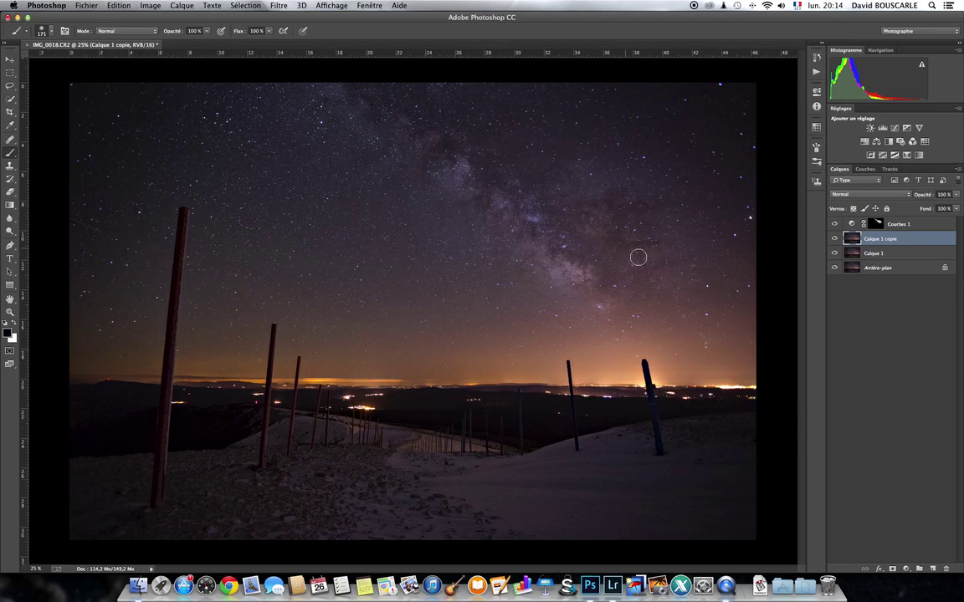
# Add a black mask to Calque 1 copie, reveal the sharpening over the Milky Way in white, and compare without it.
pyautogui.click(892, 569)
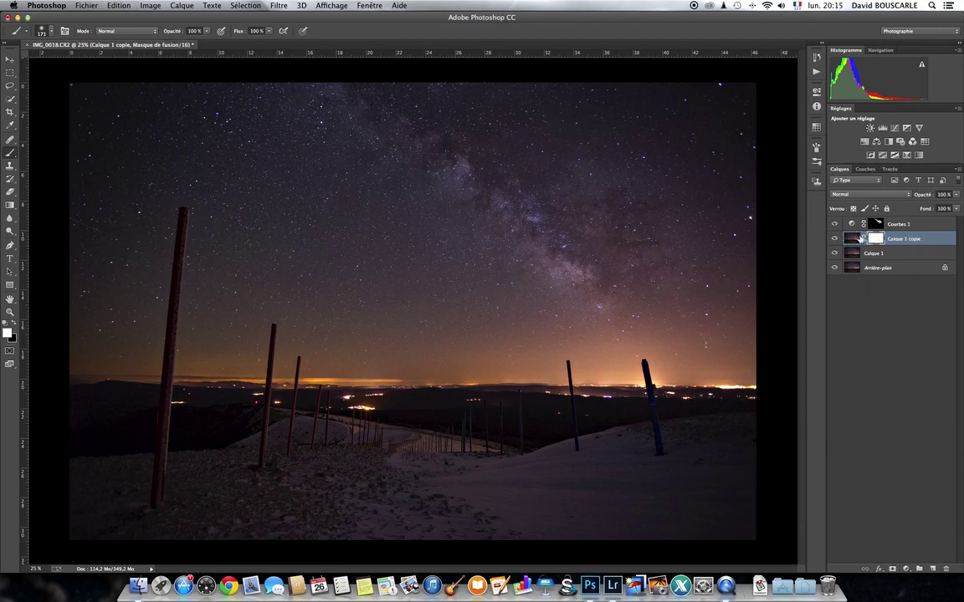
pyautogui.press('super+i')
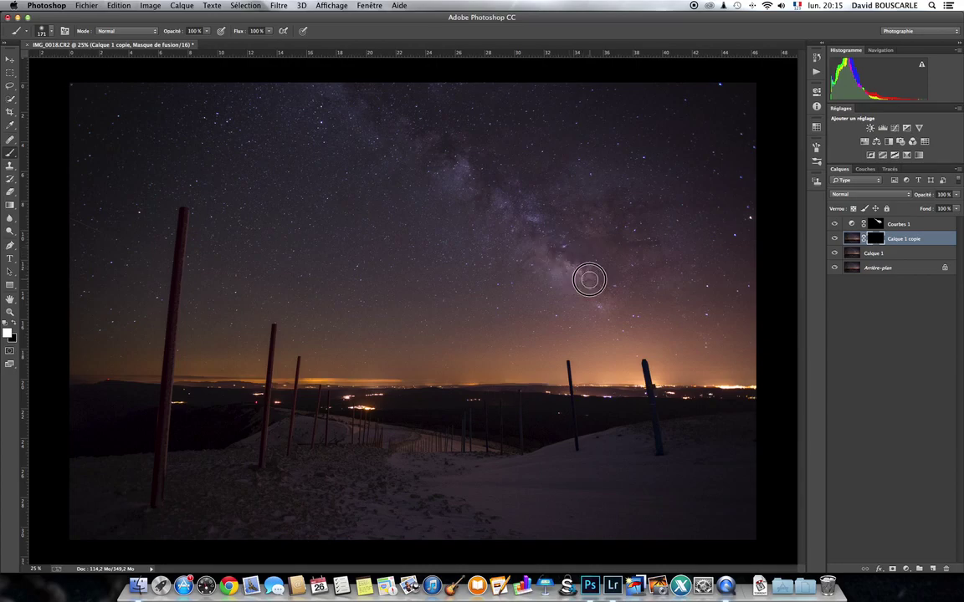
pyautogui.moveTo(546, 225); pyautogui.dragTo(607, 199)
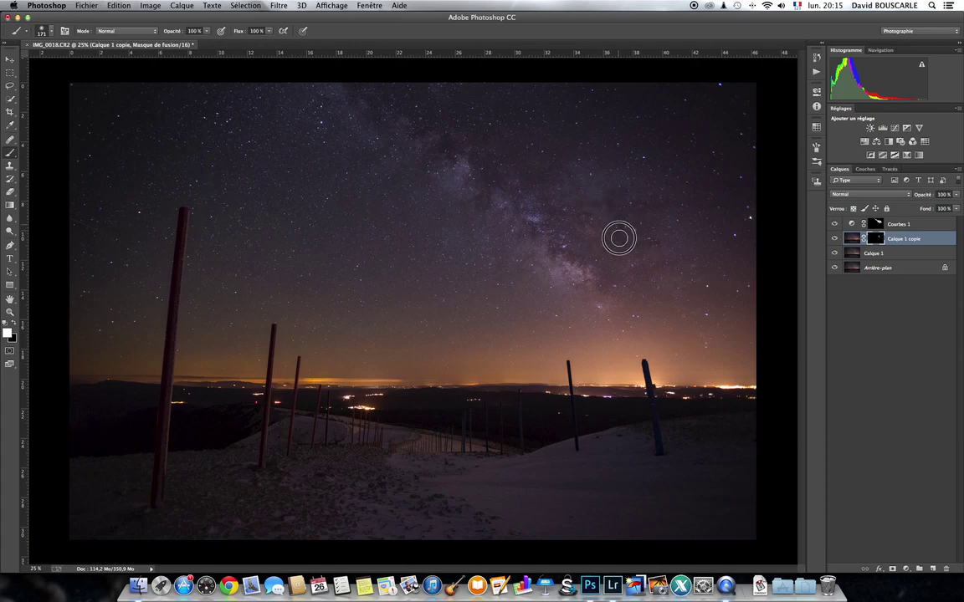
pyautogui.moveTo(602, 280)
pyautogui.mouseDown()
pyautogui.moveTo(469, 174)
pyautogui.moveTo(417, 146)
pyautogui.moveTo(447, 138)
pyautogui.moveTo(408, 135)
pyautogui.moveTo(368, 99)
pyautogui.moveTo(454, 149)
pyautogui.mouseUp()
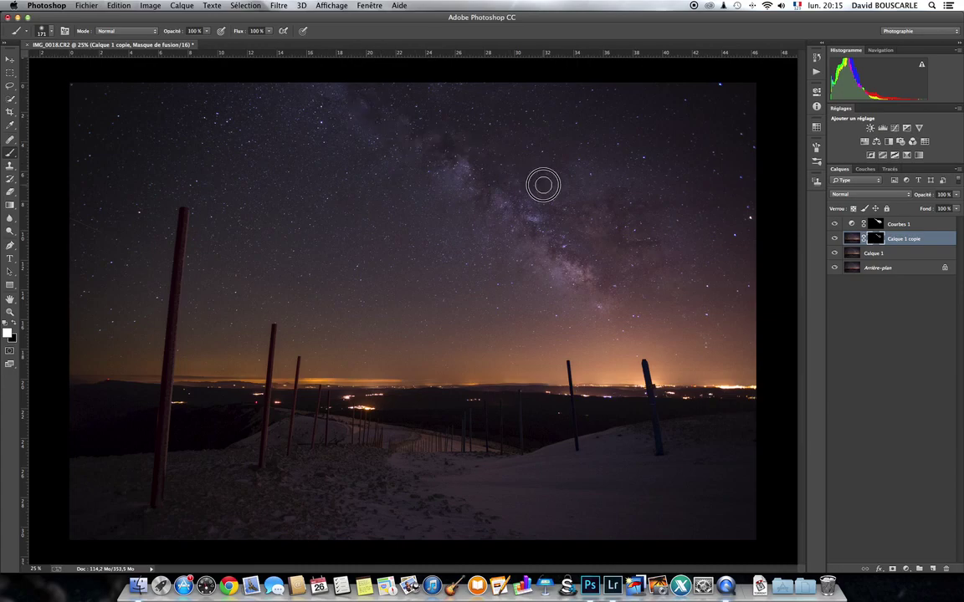
pyautogui.moveTo(620, 201)
pyautogui.mouseDown()
pyautogui.moveTo(628, 215)
pyautogui.moveTo(592, 279)
pyautogui.moveTo(600, 300)
pyautogui.mouseUp()
pyautogui.moveTo(655, 280)
pyautogui.mouseDown()
pyautogui.moveTo(671, 260)
pyautogui.moveTo(630, 202)
pyautogui.mouseUp()
pyautogui.click(834, 239)
pyautogui.click(834, 239)
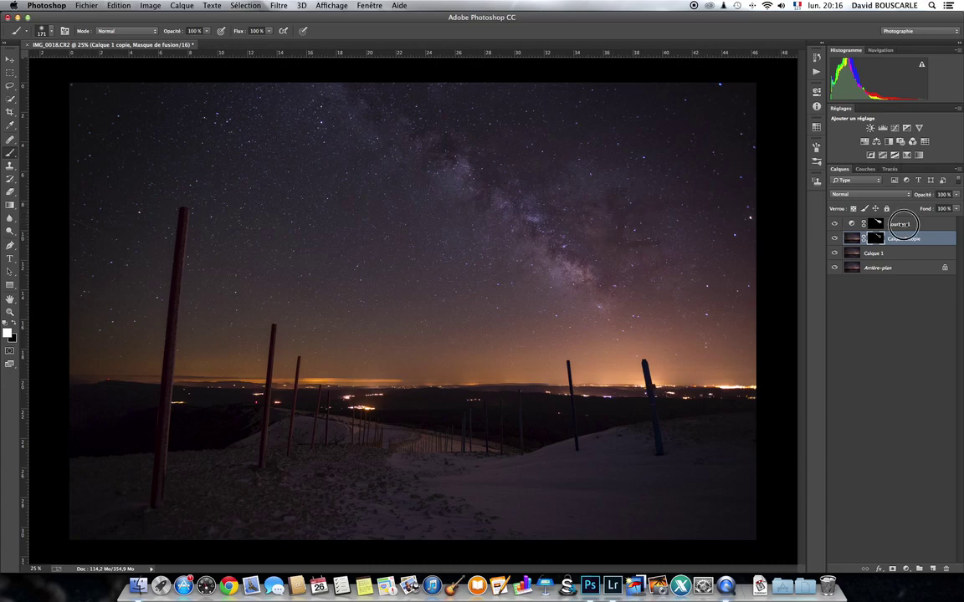
# Run the DB Simple action to add a dodge-and-burn layer above the Curves layer.
pyautogui.click(847, 225)
pyautogui.click(816, 72)
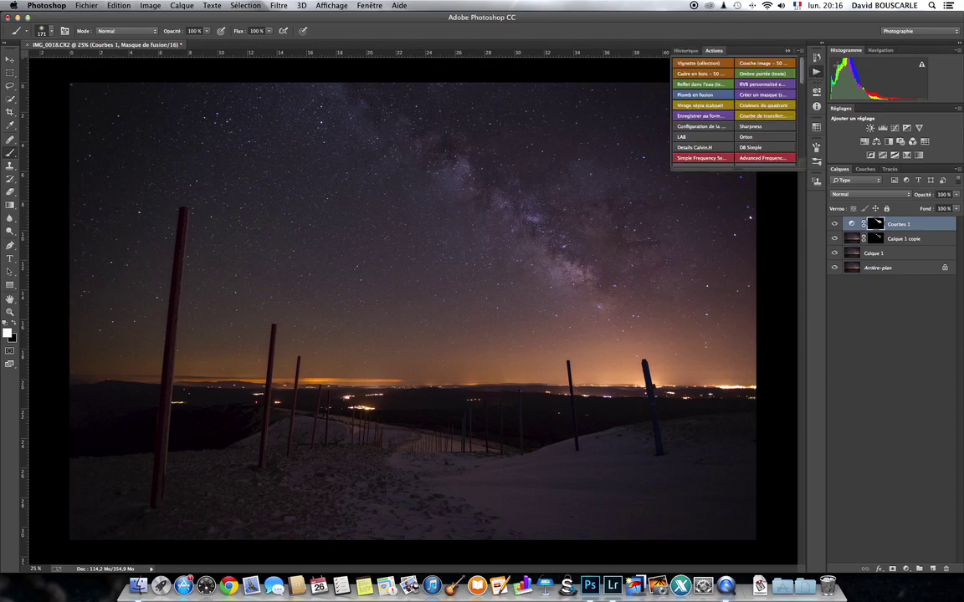
pyautogui.click(756, 148)
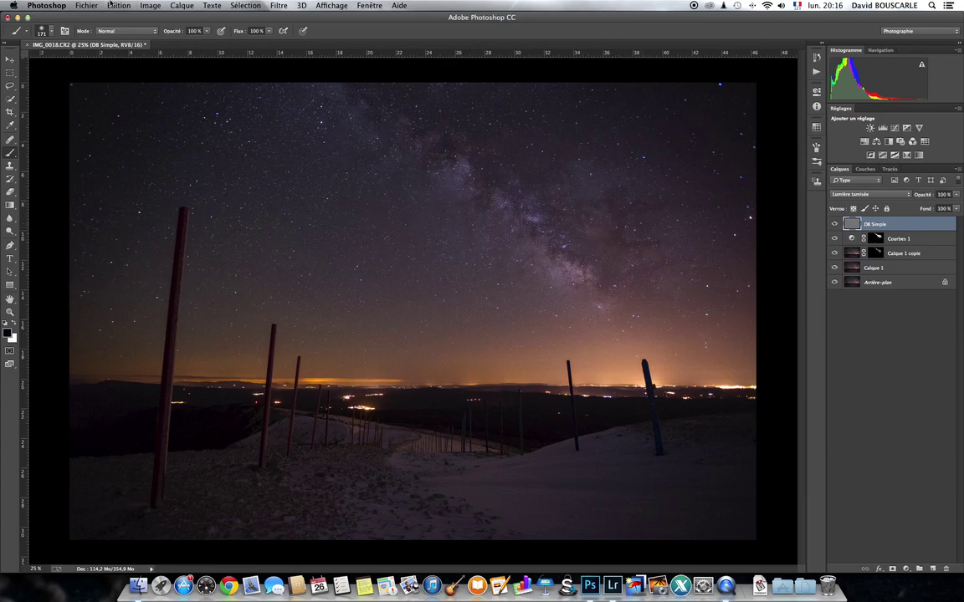
# Brighten the Milky Way's light areas on the DB Simple layer with a white brush at 12 % opacity.
pyautogui.moveTo(207, 34); pyautogui.dragTo(165, 42)
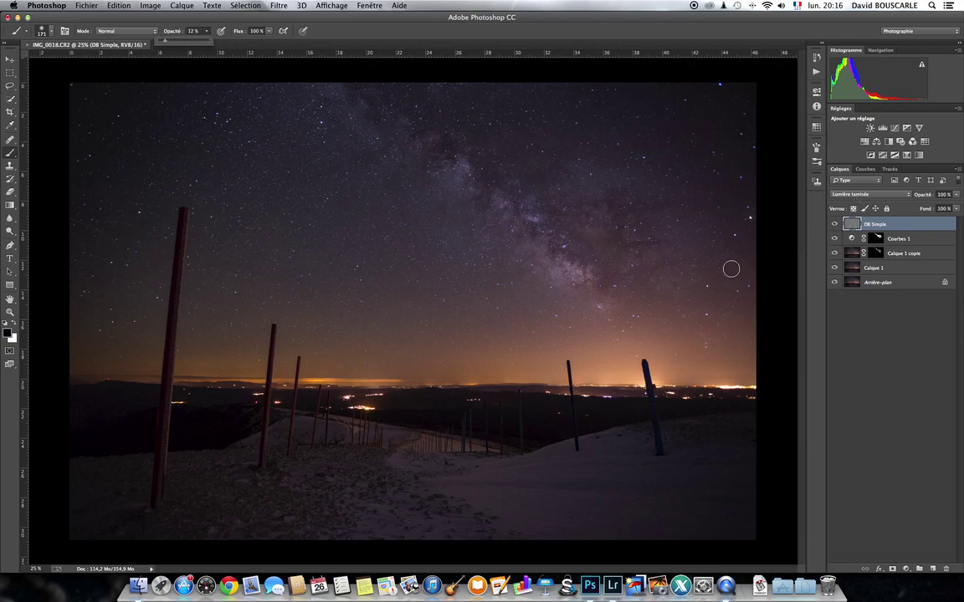
pyautogui.press('x')
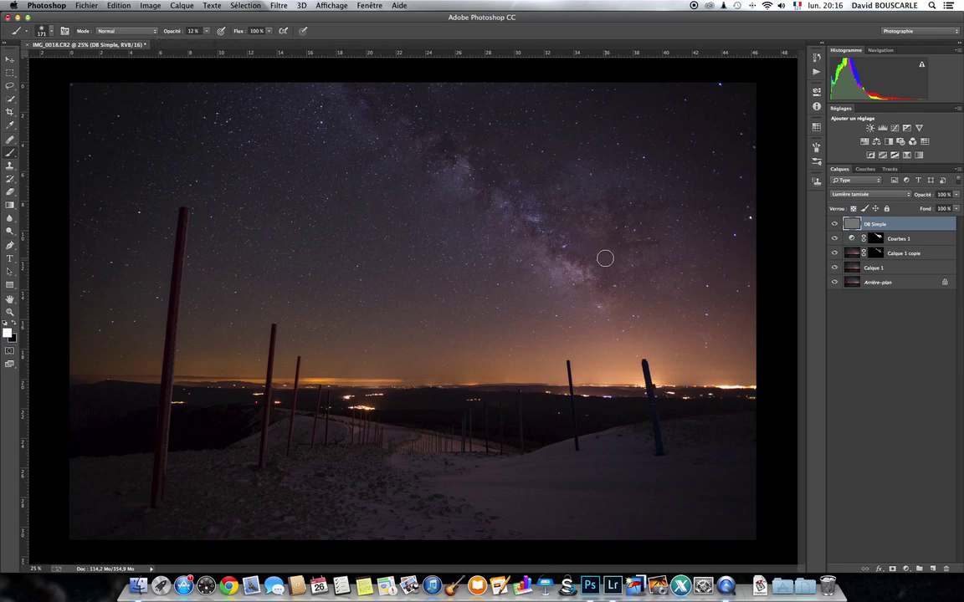
pyautogui.moveTo(567, 264)
pyautogui.mouseDown()
pyautogui.moveTo(574, 266)
pyautogui.moveTo(541, 232)
pyautogui.moveTo(534, 205)
pyautogui.moveTo(464, 179)
pyautogui.moveTo(460, 162)
pyautogui.moveTo(454, 173)
pyautogui.mouseUp()
pyautogui.moveTo(587, 207)
pyautogui.mouseDown()
pyautogui.moveTo(595, 191)
pyautogui.moveTo(666, 232)
pyautogui.moveTo(671, 268)
pyautogui.moveTo(599, 297)
pyautogui.moveTo(568, 282)
pyautogui.moveTo(665, 270)
pyautogui.moveTo(600, 265)
pyautogui.mouseUp()
# Darken the Milky Way's dark dust bands on the DB Simple layer with the brush set to black.
pyautogui.press('x')
pyautogui.moveTo(490, 174)
pyautogui.mouseDown()
pyautogui.moveTo(534, 185)
pyautogui.moveTo(595, 260)
pyautogui.mouseUp()
pyautogui.moveTo(630, 221); pyautogui.dragTo(623, 237)
pyautogui.click(403, 141)
pyautogui.click(365, 96)
# Add a second DB Simple layer and tint the Milky Way with light orange #ffb280, derived from a tone sampled near the horizon.
pyautogui.click(817, 71)
pyautogui.click(758, 146)
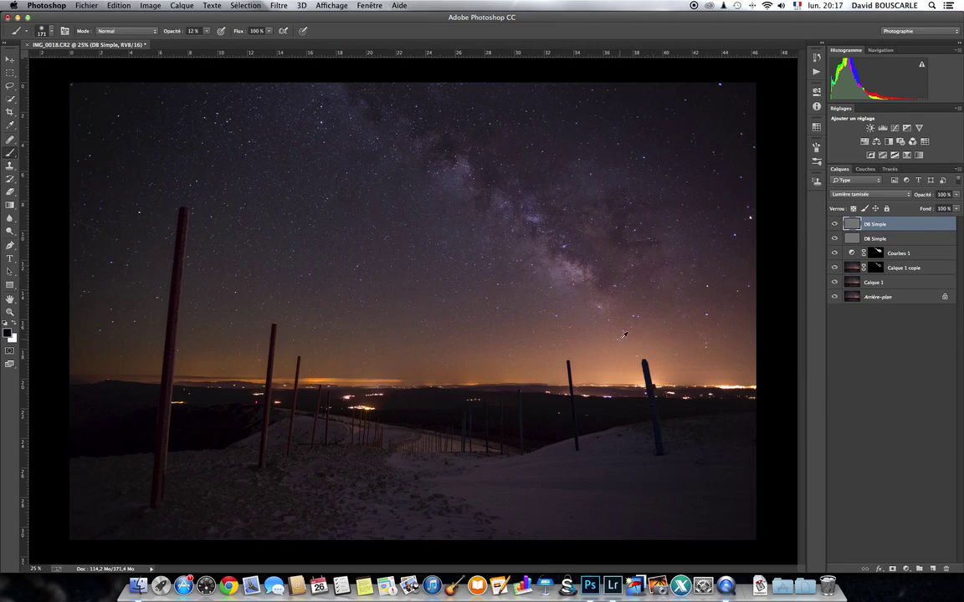
pyautogui.keyDown('alt'); pyautogui.click(667, 361); pyautogui.keyUp('alt')
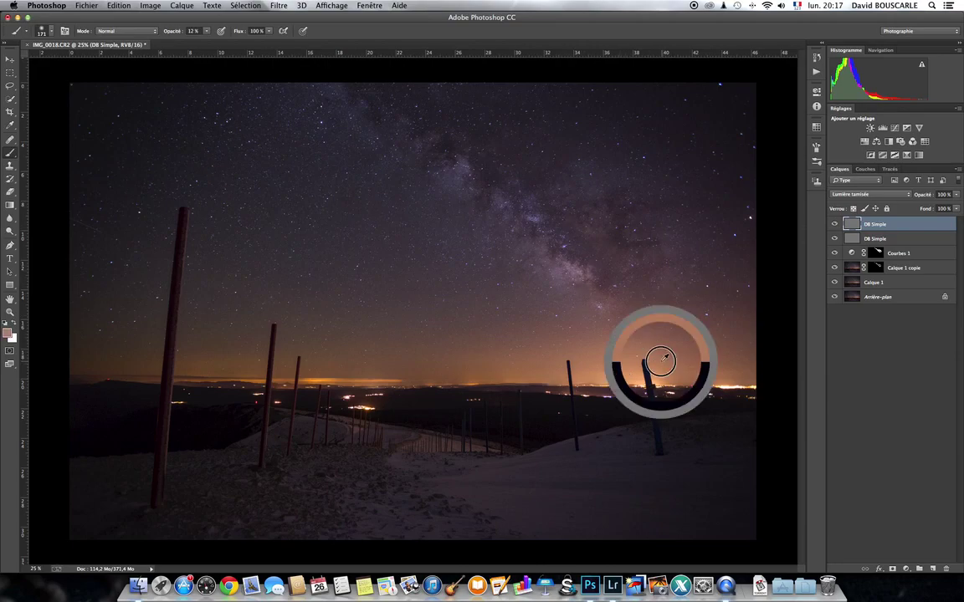
pyautogui.click(9, 334)
pyautogui.click(715, 306)
pyautogui.moveTo(716, 305); pyautogui.dragTo(727, 305)
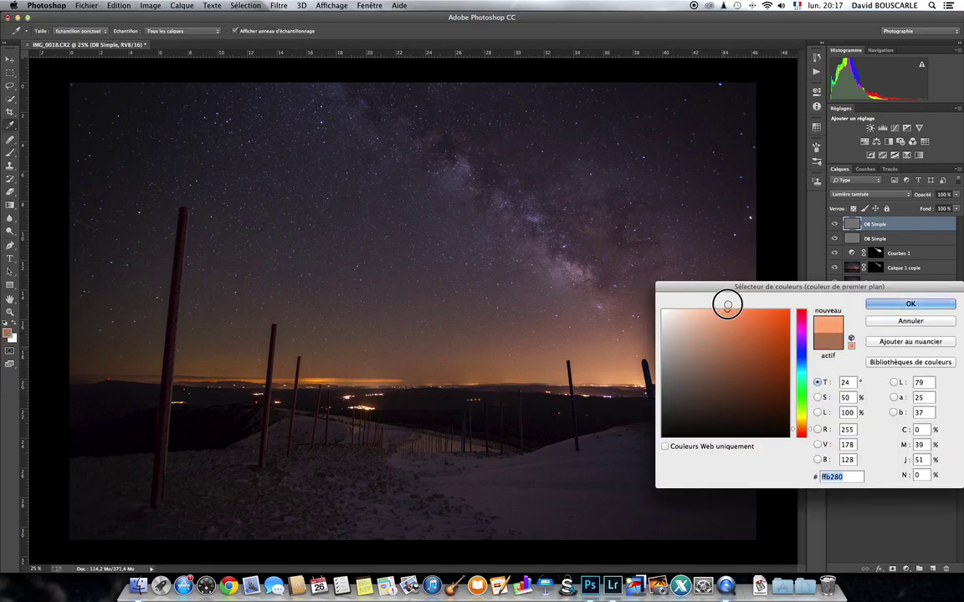
pyautogui.click(910, 304)
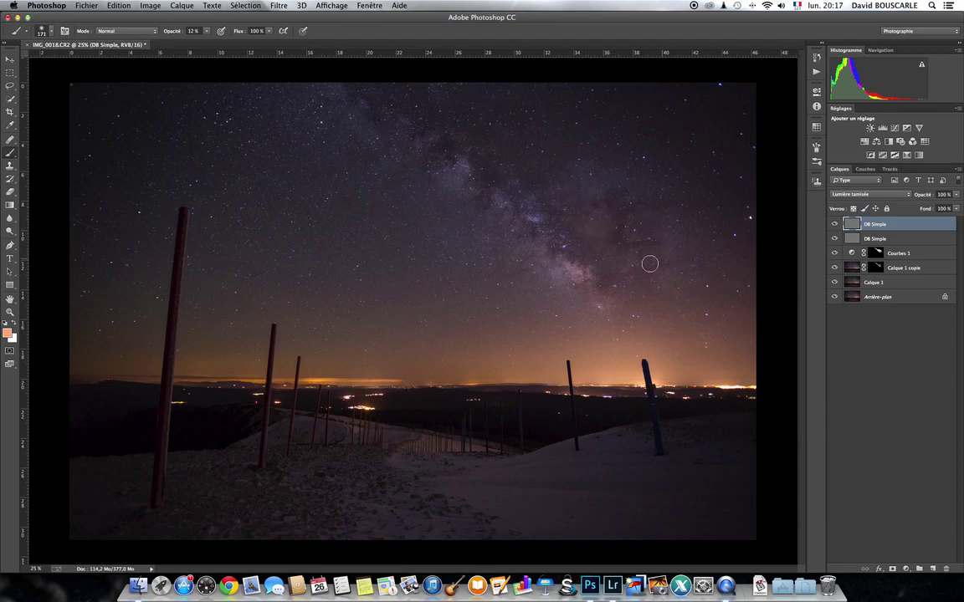
pyautogui.moveTo(501, 209)
pyautogui.mouseDown()
pyautogui.moveTo(521, 229)
pyautogui.moveTo(456, 150)
pyautogui.moveTo(423, 135)
pyautogui.moveTo(452, 138)
pyautogui.mouseUp()
# Sample a bluish tone in the Milky Way, brighten it to violet #9986ff, and paint it over parts of the Milky Way.
pyautogui.moveTo(486, 199); pyautogui.dragTo(481, 199)
pyautogui.click(8, 333)
pyautogui.moveTo(690, 366); pyautogui.dragTo(726, 302)
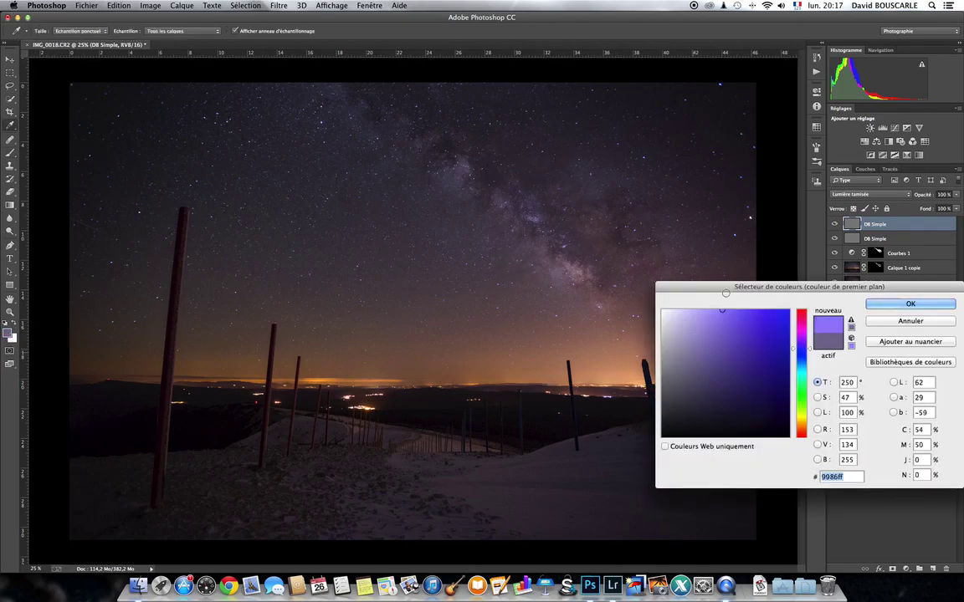
pyautogui.click(910, 304)
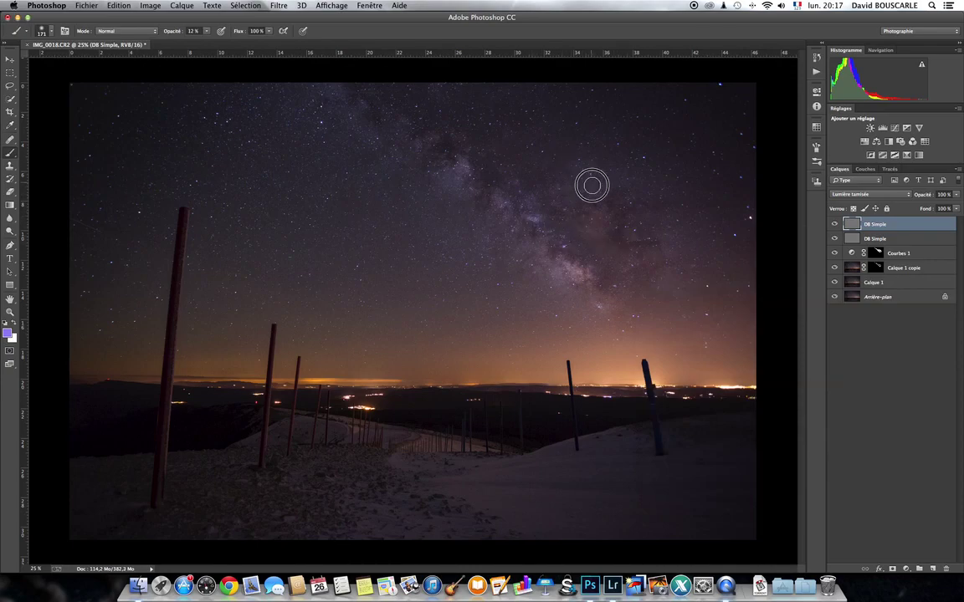
pyautogui.moveTo(596, 298); pyautogui.dragTo(598, 307)
pyautogui.moveTo(481, 186)
pyautogui.mouseDown()
pyautogui.moveTo(456, 168)
pyautogui.moveTo(460, 192)
pyautogui.moveTo(385, 142)
pyautogui.moveTo(385, 127)
pyautogui.moveTo(404, 147)
pyautogui.moveTo(334, 91)
pyautogui.moveTo(575, 145)
pyautogui.mouseUp()
# Compare the image with and without the four enhancement layers above Calque 1.
pyautogui.moveTo(832, 224); pyautogui.dragTo(834, 283)
pyautogui.moveTo(835, 224); pyautogui.dragTo(835, 269)
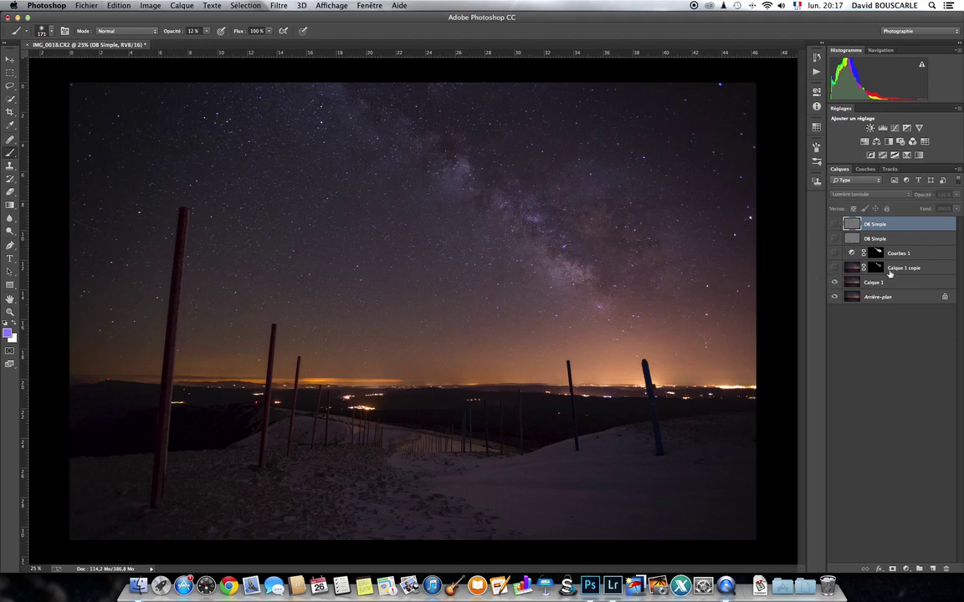
pyautogui.moveTo(834, 225); pyautogui.dragTo(835, 270)
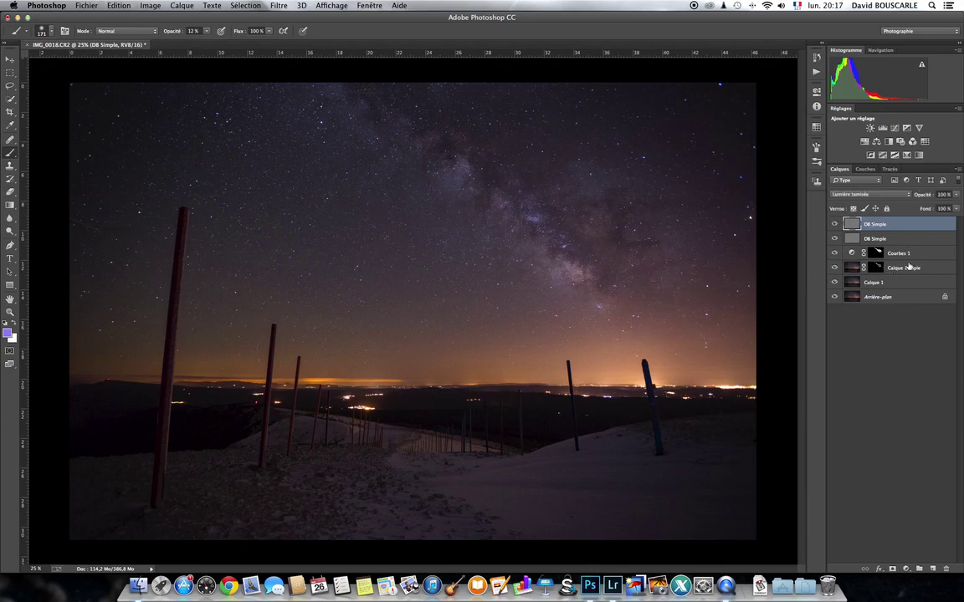
# Group both DB Simple layers, Courbes 1 and Calque 1 copie into a new group named MW.
pyautogui.keyDown('shift'); pyautogui.click(907, 240); pyautogui.keyUp('shift')
pyautogui.keyDown('shift'); pyautogui.click(928, 265); pyautogui.keyUp('shift')
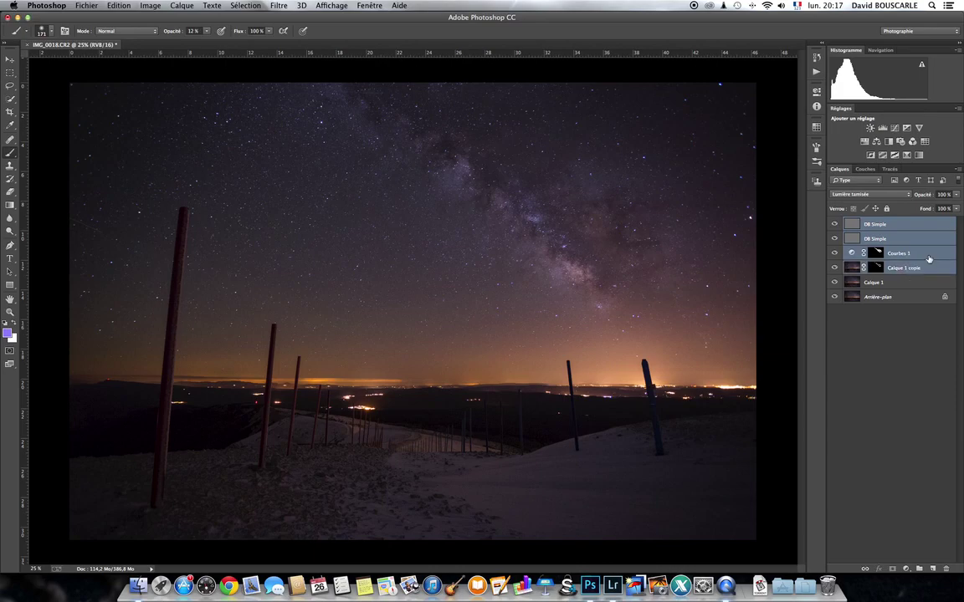
pyautogui.click(958, 173)
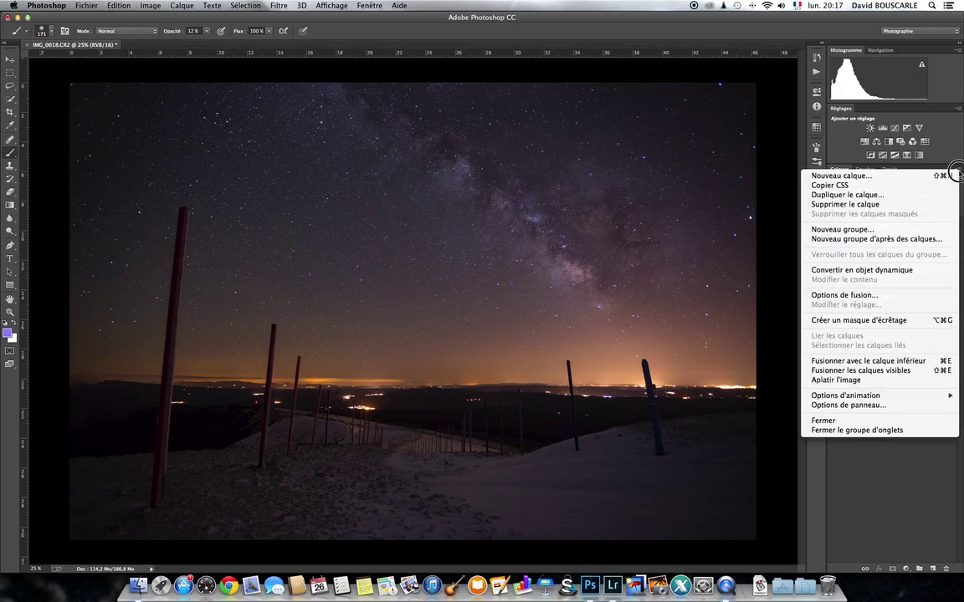
pyautogui.click(892, 242)
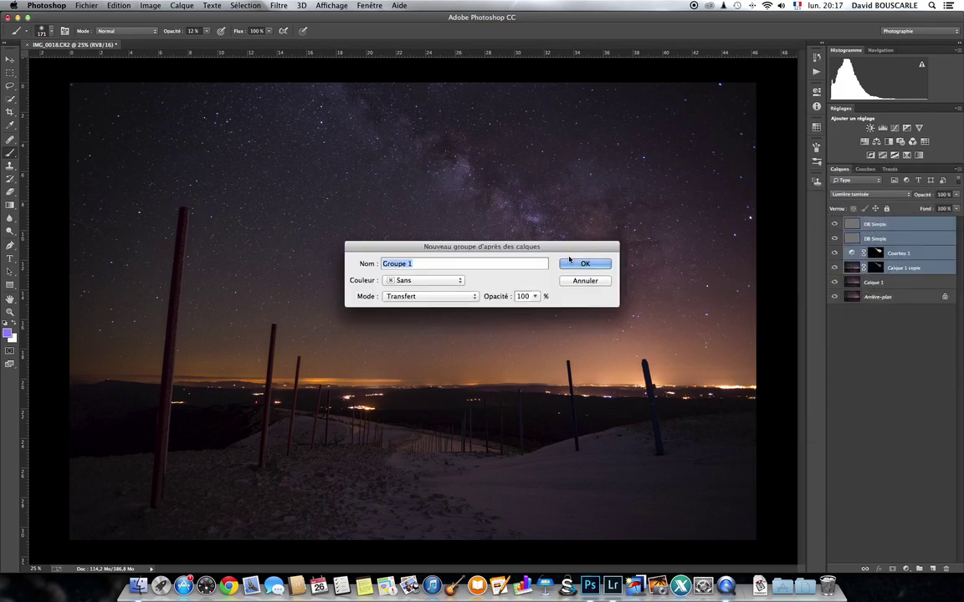
pyautogui.write('MW')
pyautogui.press('Return')
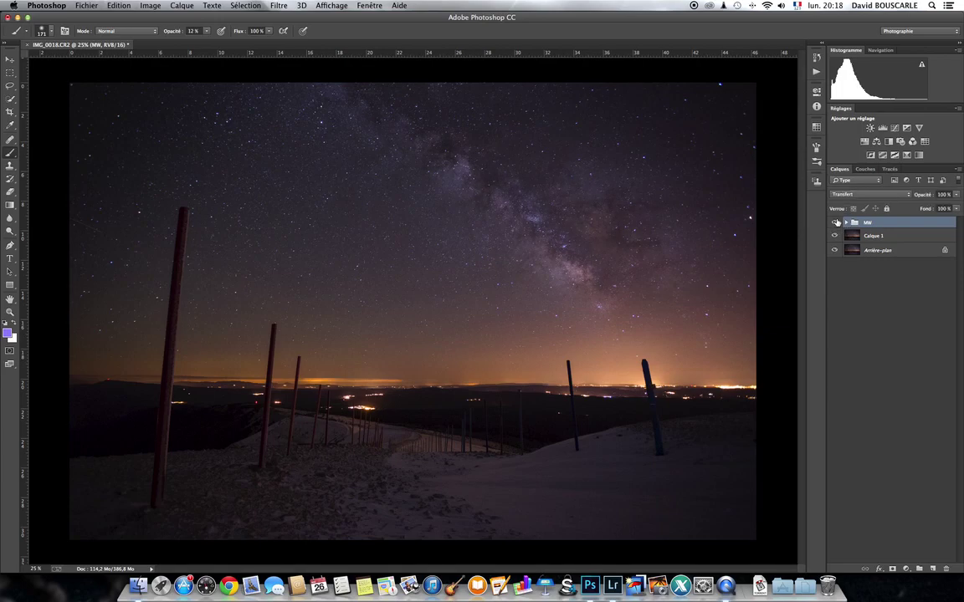
# Compare the image with and without the MW group.
pyautogui.click(835, 221)
pyautogui.click(835, 221)
pyautogui.click(835, 222)
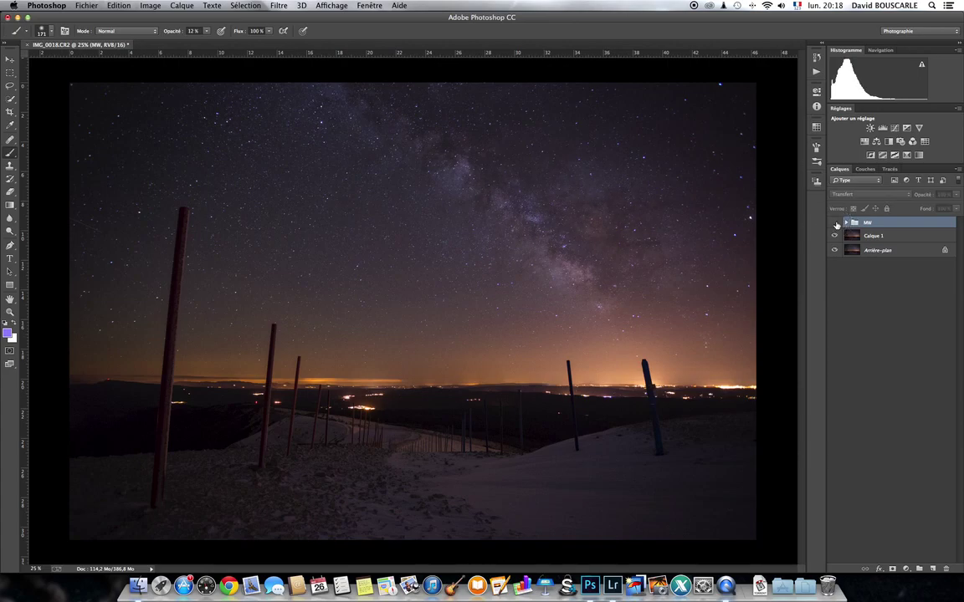
pyautogui.click(835, 222)
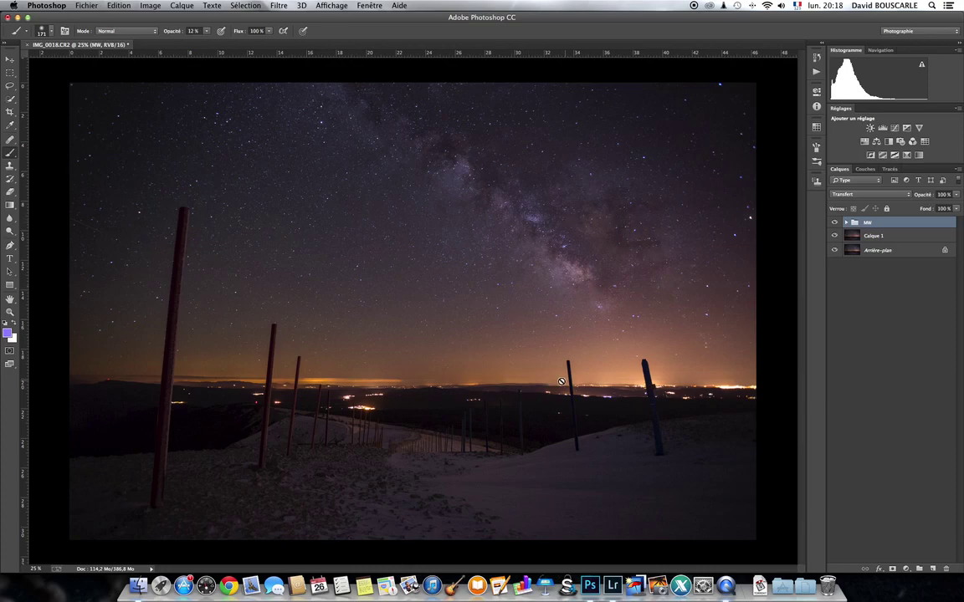
# Add an empty layer directly above Calque 1 and set its blend mode to Superposition.
pyautogui.click(872, 236)
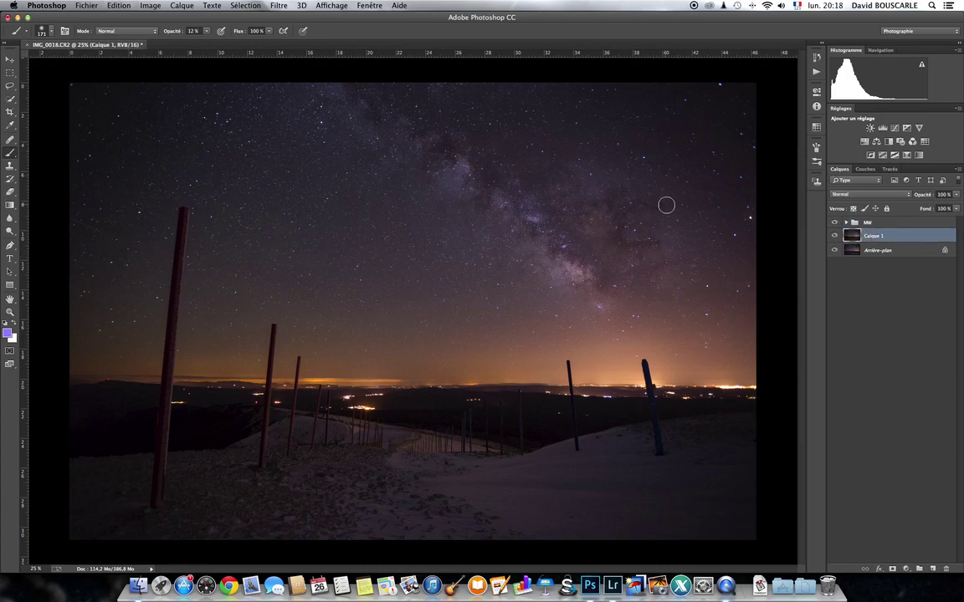
pyautogui.press('z')
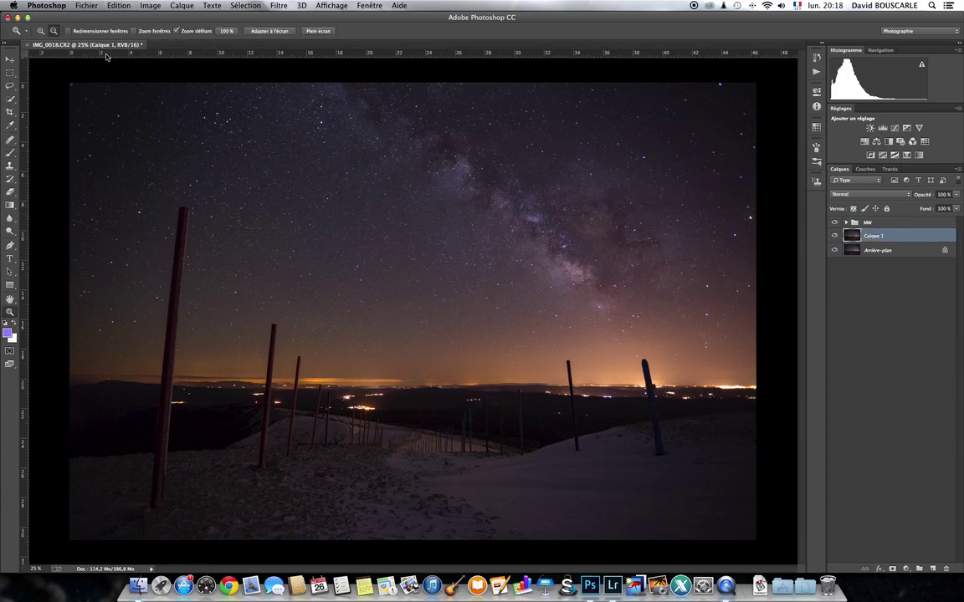
pyautogui.click(722, 89)
pyautogui.moveTo(719, 94); pyautogui.dragTo(609, 225)
pyautogui.press('super+r')
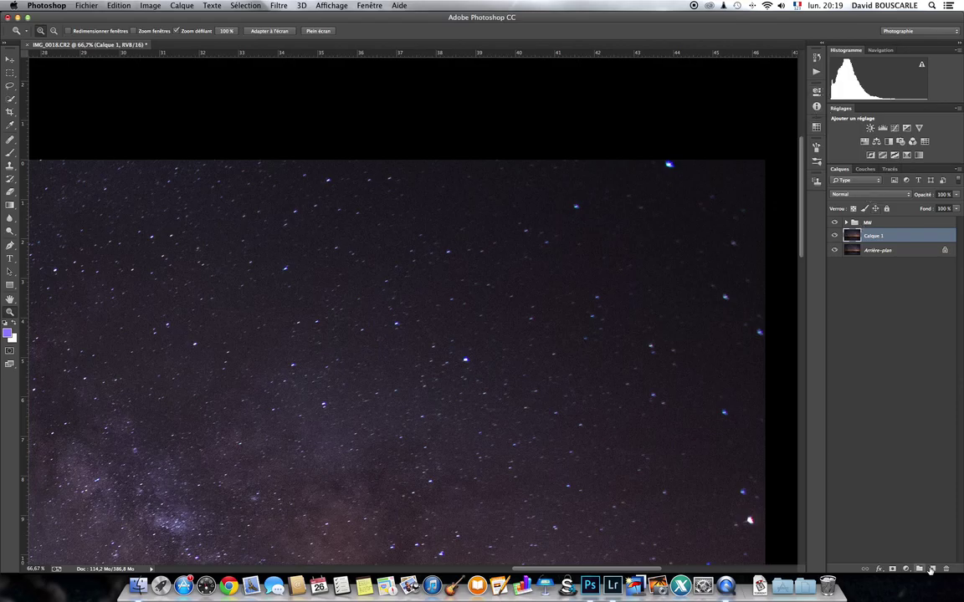
pyautogui.press('super+alt+shift+n')
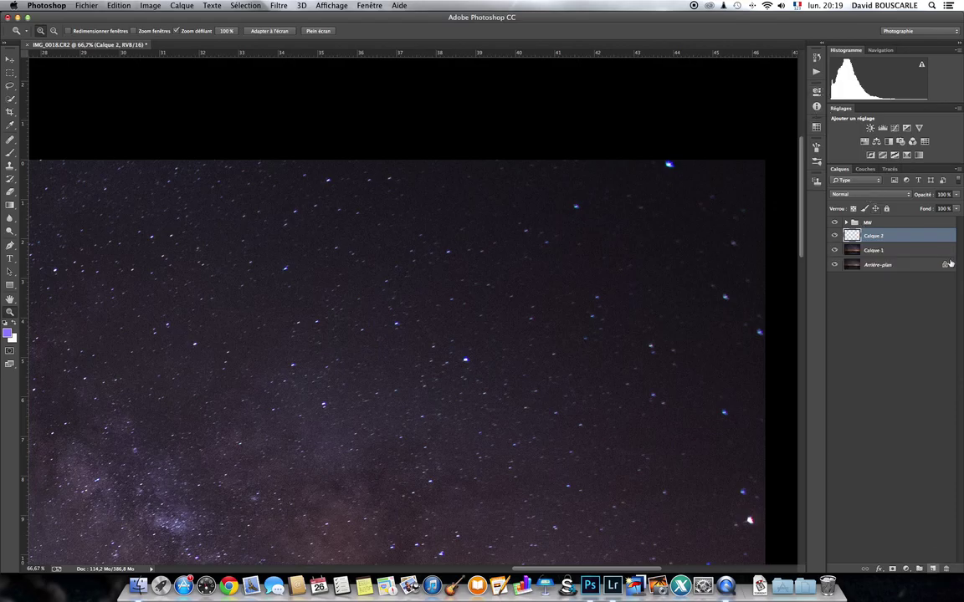
pyautogui.click(878, 194)
pyautogui.click(849, 257)
# Set the brush flow to 63 % and sample a pale blue from the bright star at the sky's upper-right corner.
pyautogui.press('x')
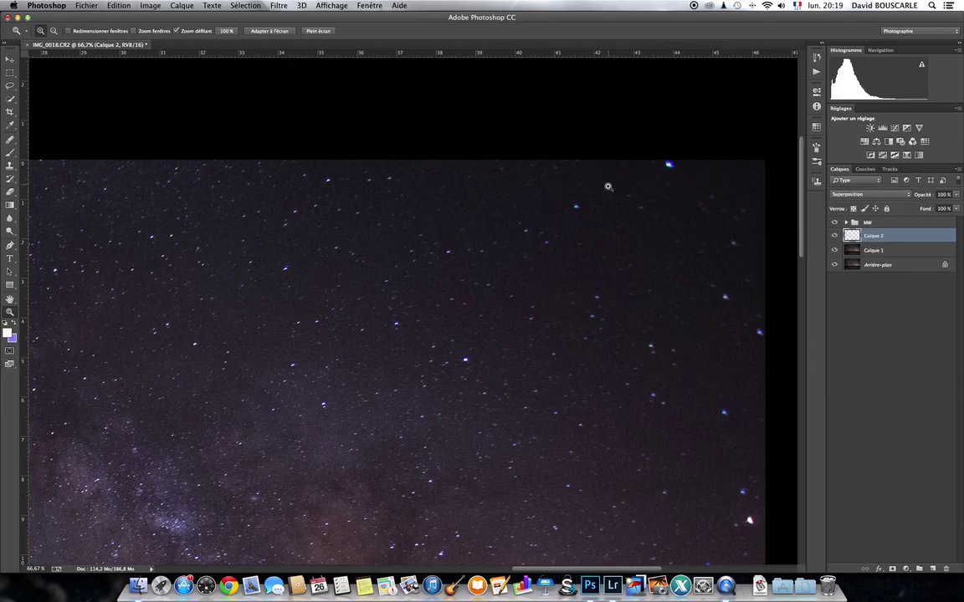
pyautogui.click(10, 152)
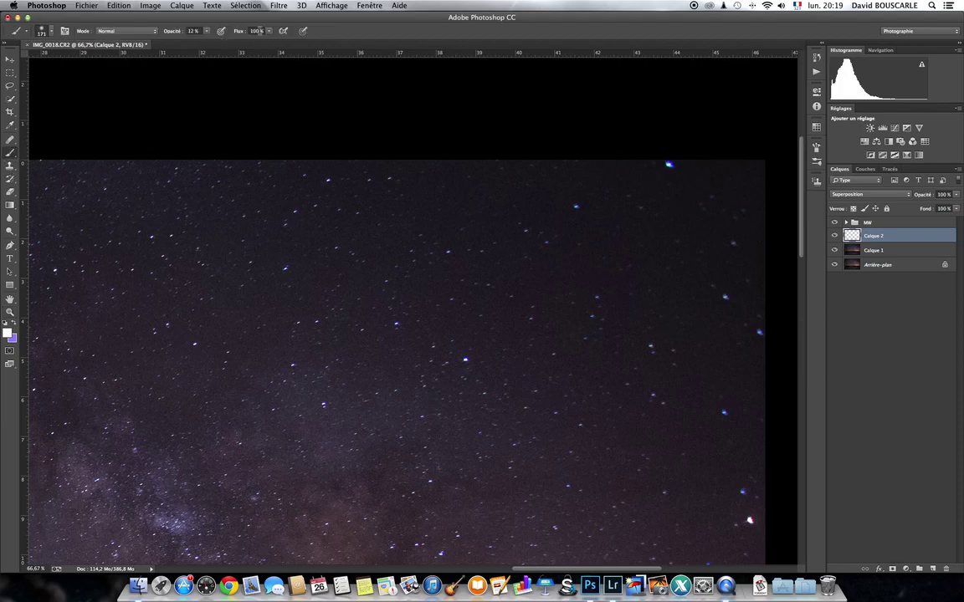
pyautogui.click(268, 31)
pyautogui.moveTo(266, 40); pyautogui.dragTo(253, 40)
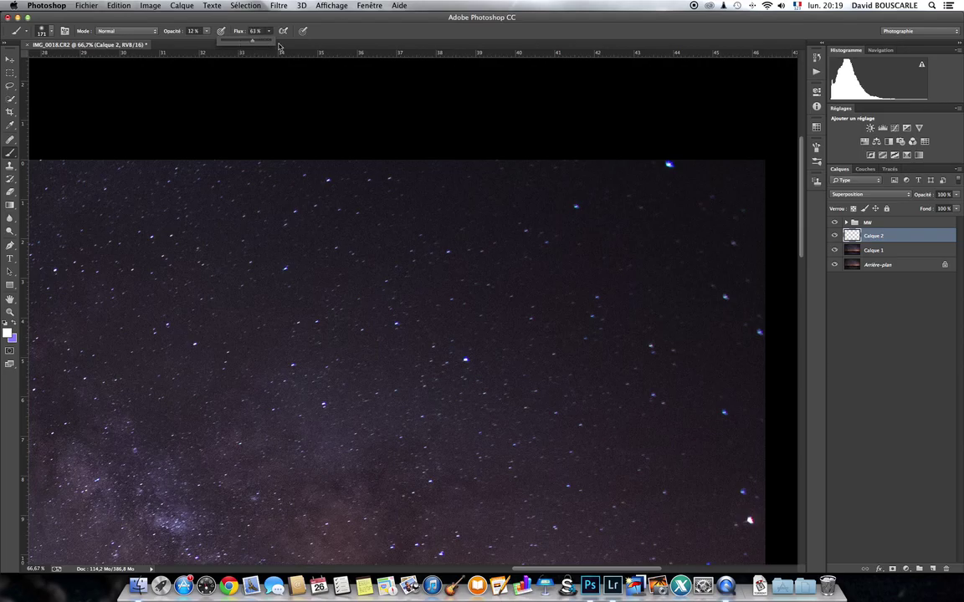
pyautogui.click(669, 163)
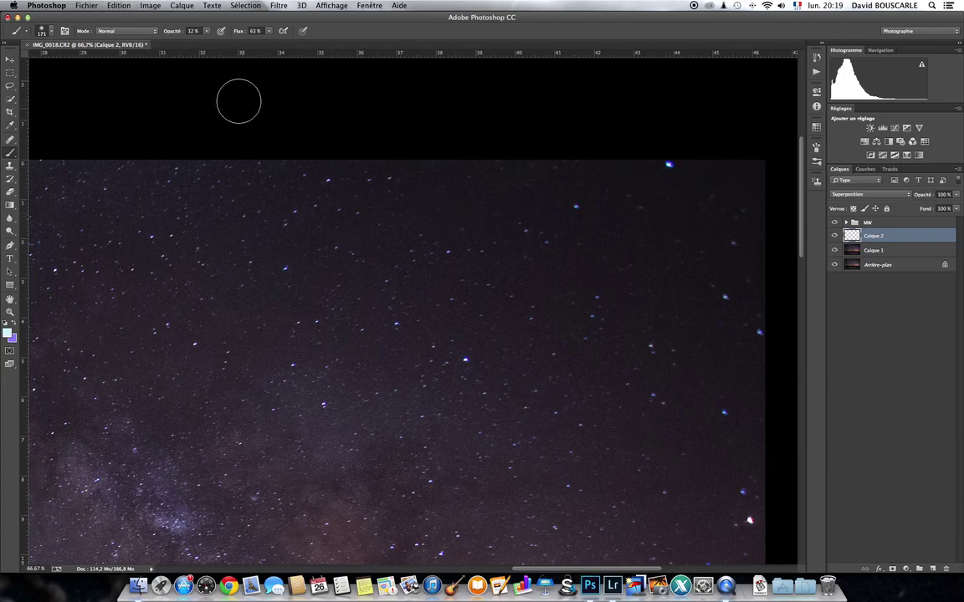
# Reduce the brush size to 133 px.
pyautogui.rightClick(670, 178)
pyautogui.hotkey('shift', 'Down')
pyautogui.hotkey('shift', 'Down')
pyautogui.hotkey('shift', 'Down')
pyautogui.press('Down')
pyautogui.press('Down')
pyautogui.press('Down')
pyautogui.press('Down')
pyautogui.press('Down')
pyautogui.press('Down')
pyautogui.press('Down')
pyautogui.press('Down')
pyautogui.press('Down')
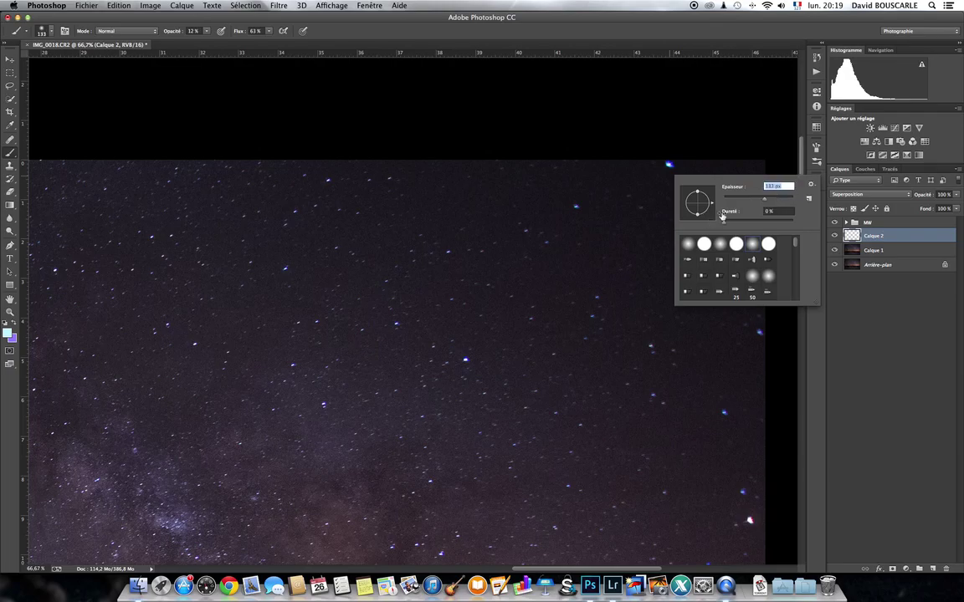
pyautogui.press('Return')
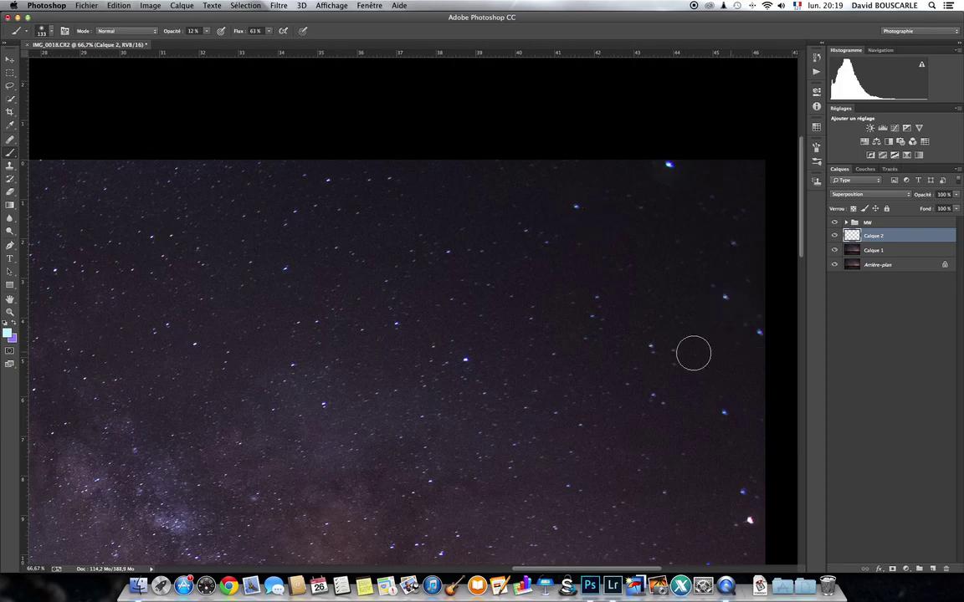
# Dab the pale blue brush over the brightest stars in the right part of the sky on Calque 2.
pyautogui.scroll(-2, 585, 310)
pyautogui.click(475, 322)
pyautogui.click(296, 229)
pyautogui.press('super+z')
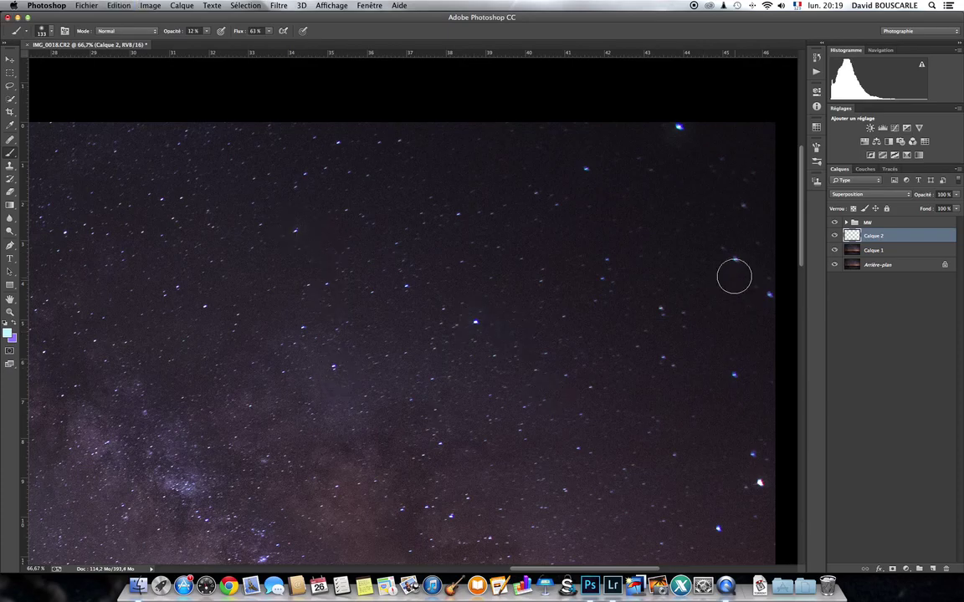
pyautogui.press('super+z')
pyautogui.scroll(-5, 705, 359)
pyautogui.hscroll(2, 644, 271)
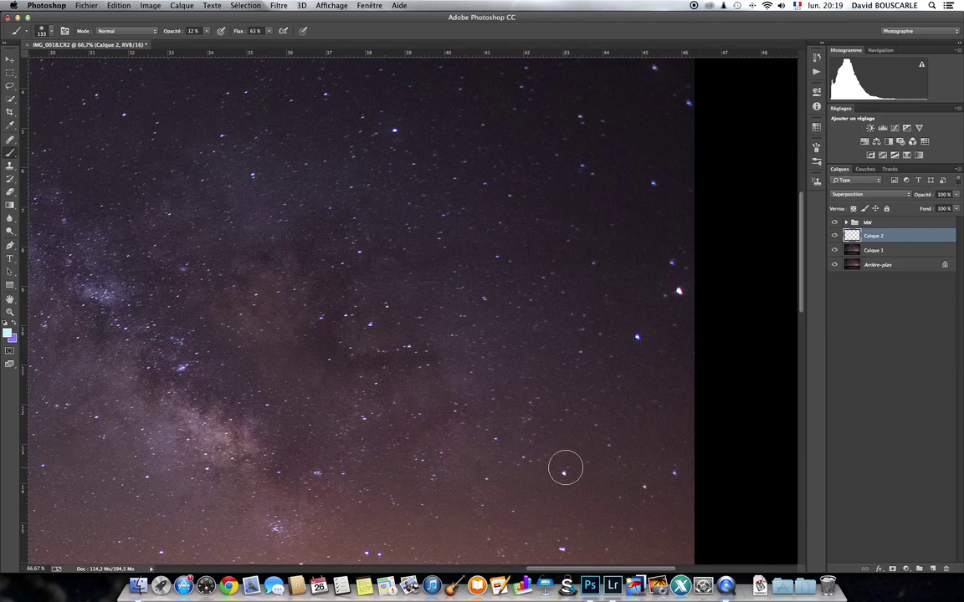
pyautogui.scroll(-2, 564, 356)
pyautogui.scroll(-1, 564, 356)
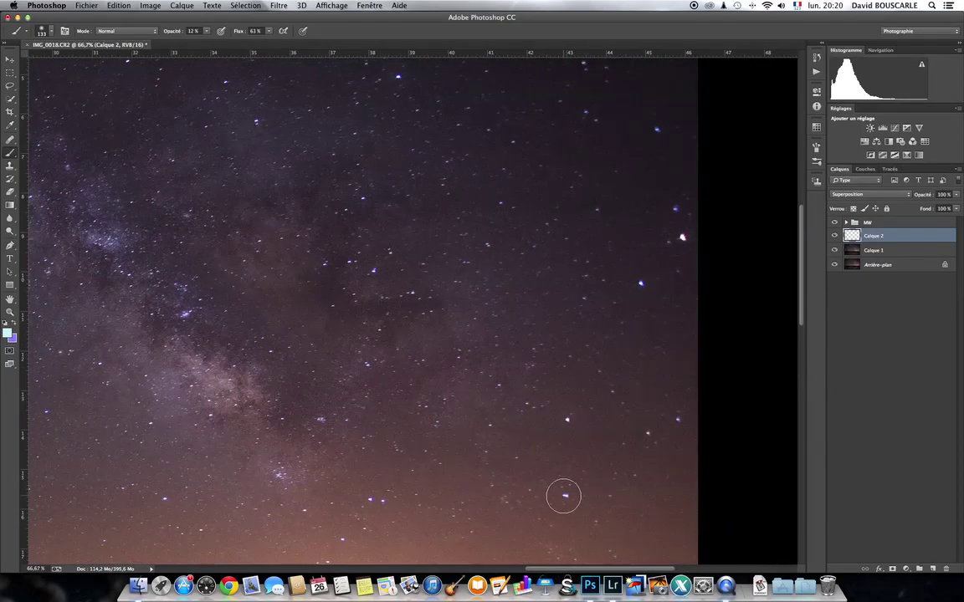
# Dab the pale blue brush over the bright stars in the centre, far left and upper part of the sky.
pyautogui.hscroll(-3, 430, 371)
pyautogui.hscroll(-6, 430, 371)
pyautogui.scroll(-3, 431, 370)
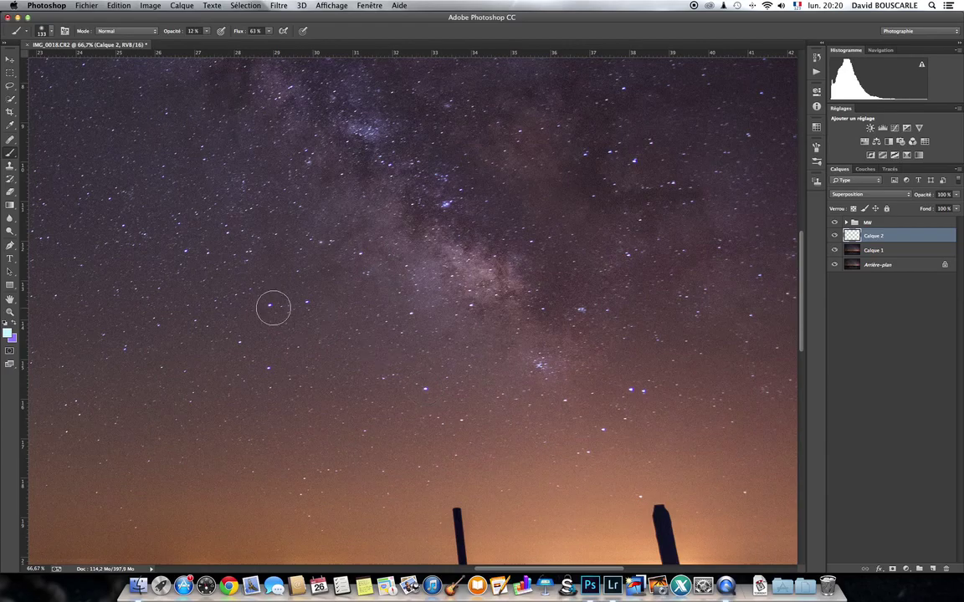
pyautogui.hscroll(-3, 276, 343)
pyautogui.scroll(10, 276, 343)
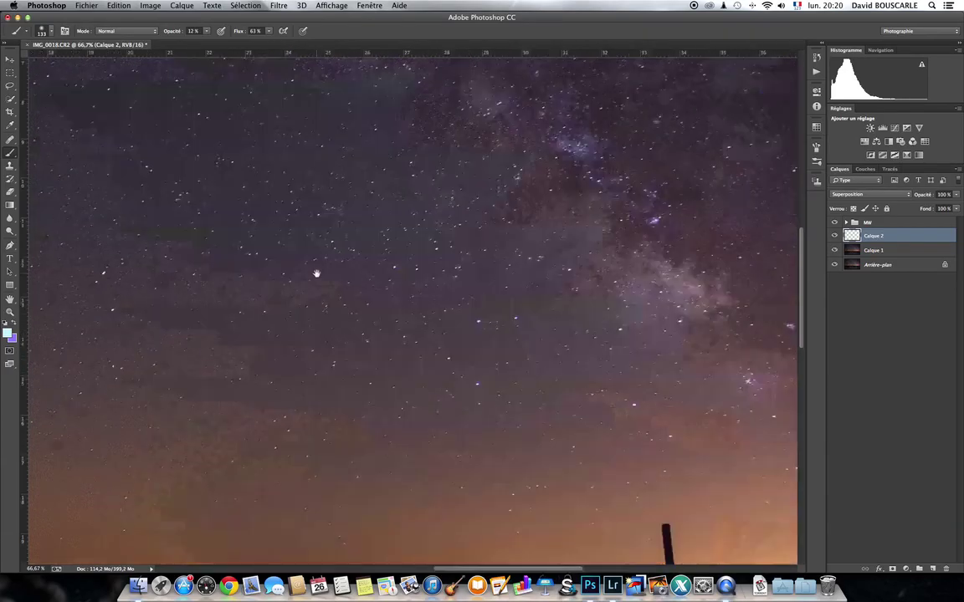
pyautogui.scroll(-10, 335, 325)
pyautogui.hscroll(-5, 361, 327)
pyautogui.scroll(-3, 362, 327)
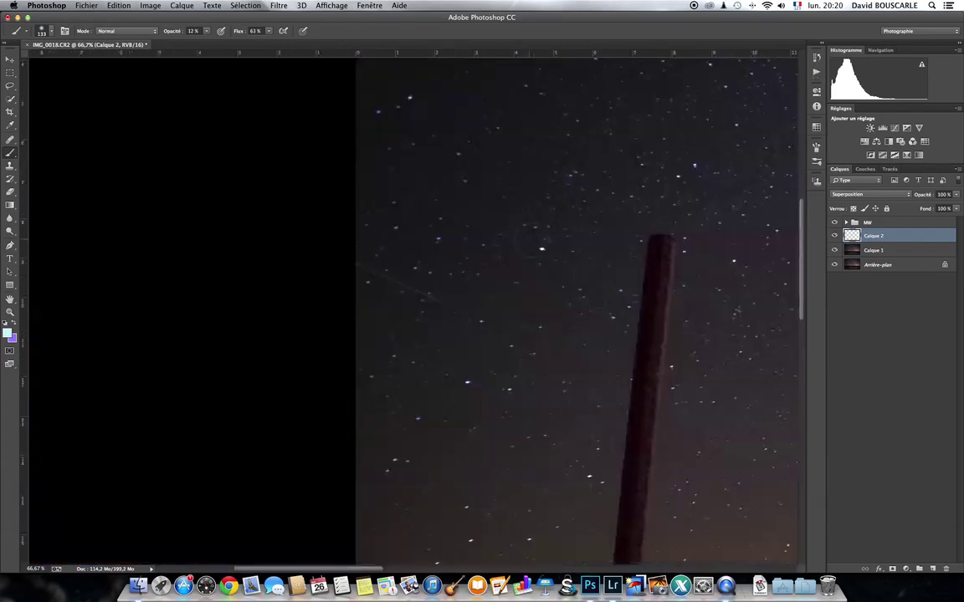
pyautogui.hscroll(4, 486, 245)
pyautogui.scroll(3, 486, 245)
pyautogui.hscroll(8, 417, 287)
pyautogui.scroll(5, 417, 288)
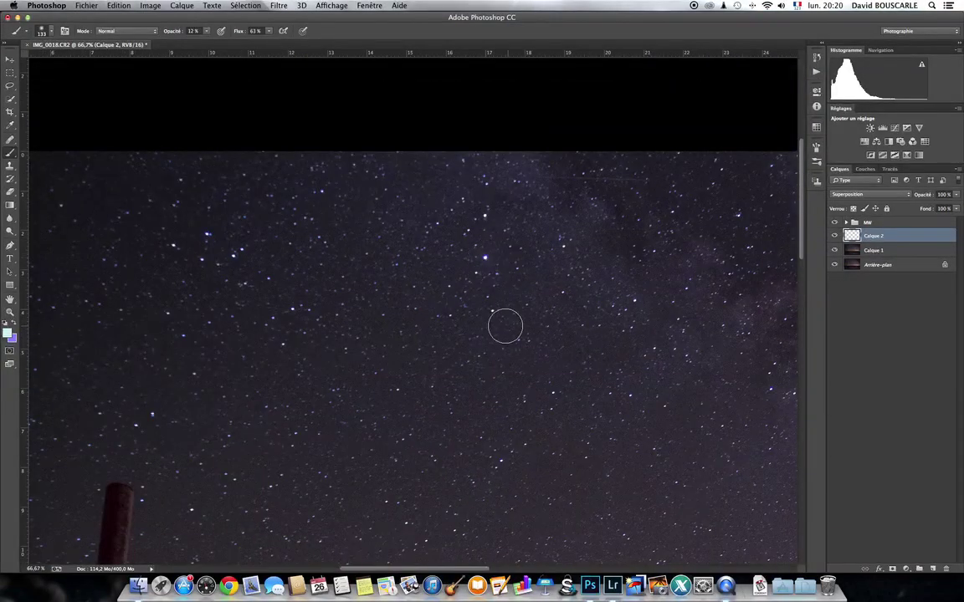
# View the whole photo and compare it with and without the painted star layer Calque 2.
pyautogui.press('z')
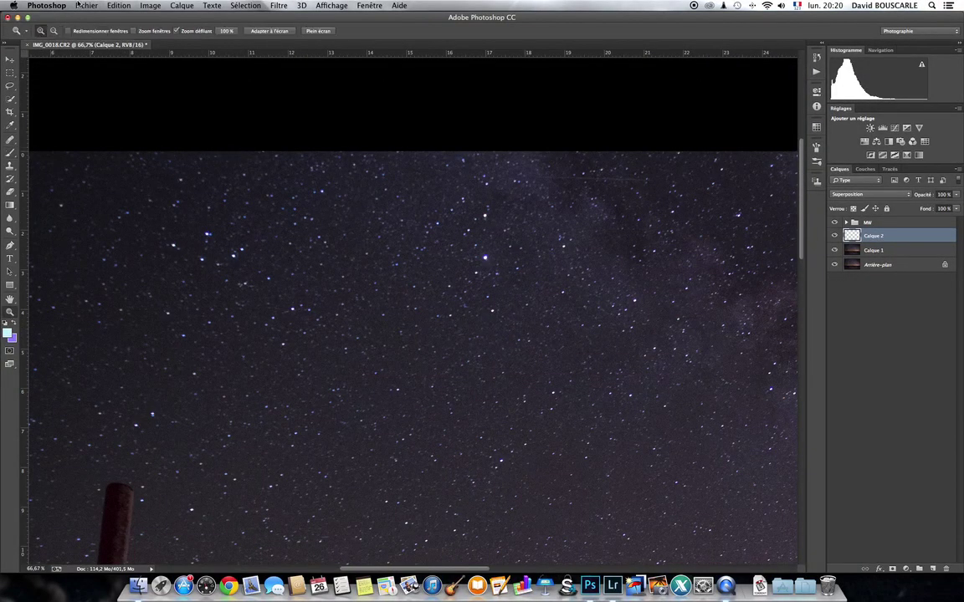
pyautogui.keyDown('alt'); pyautogui.click(291, 235); pyautogui.keyUp('alt')
pyautogui.press('b')
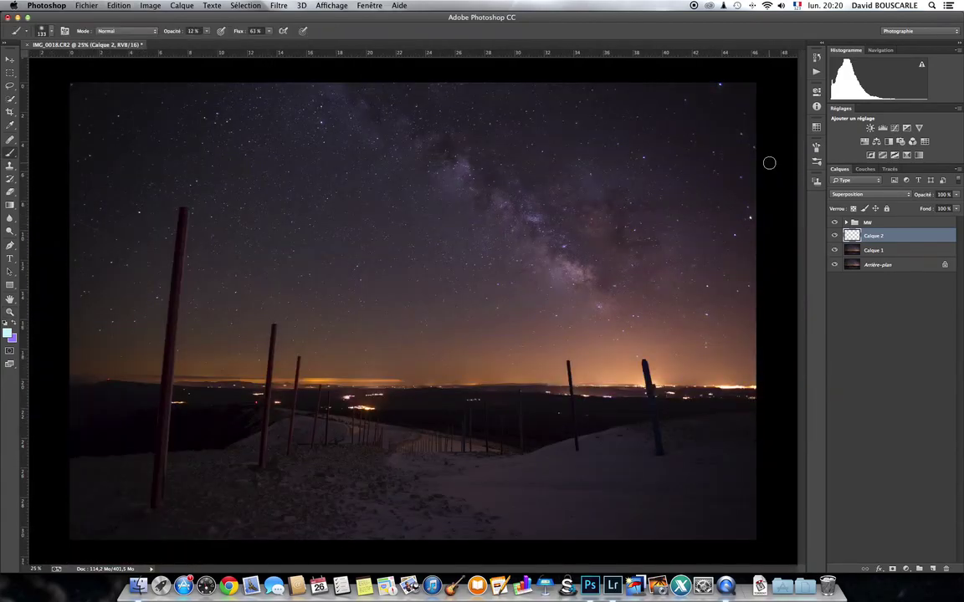
pyautogui.click(834, 236)
pyautogui.click(834, 236)
pyautogui.click(918, 194)
pyautogui.moveTo(917, 195); pyautogui.dragTo(920, 194)
# Add a Curves adjustment above the MW group with input 124 raised to output 146, and invert its mask to black.
pyautogui.click(873, 224)
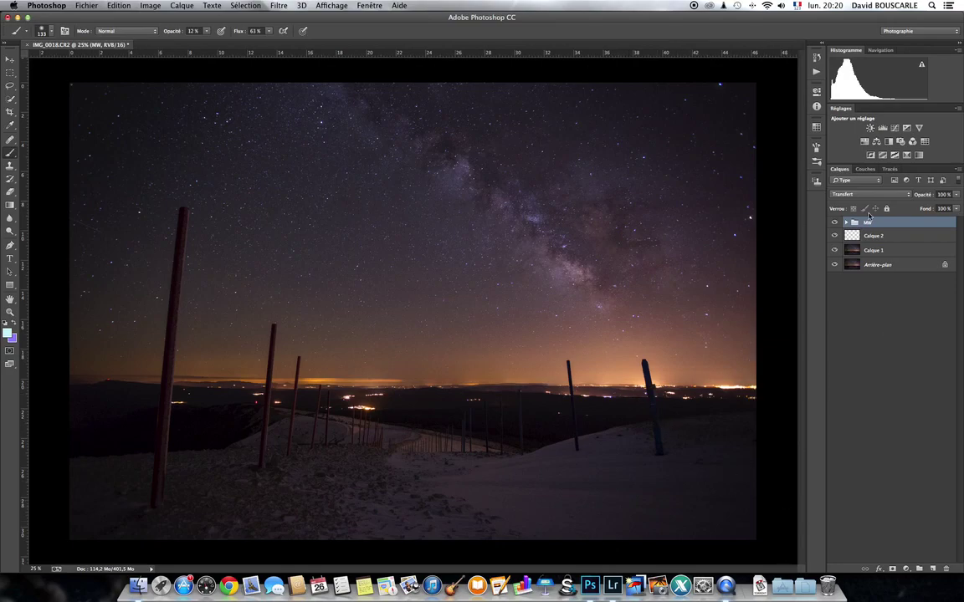
pyautogui.click(894, 128)
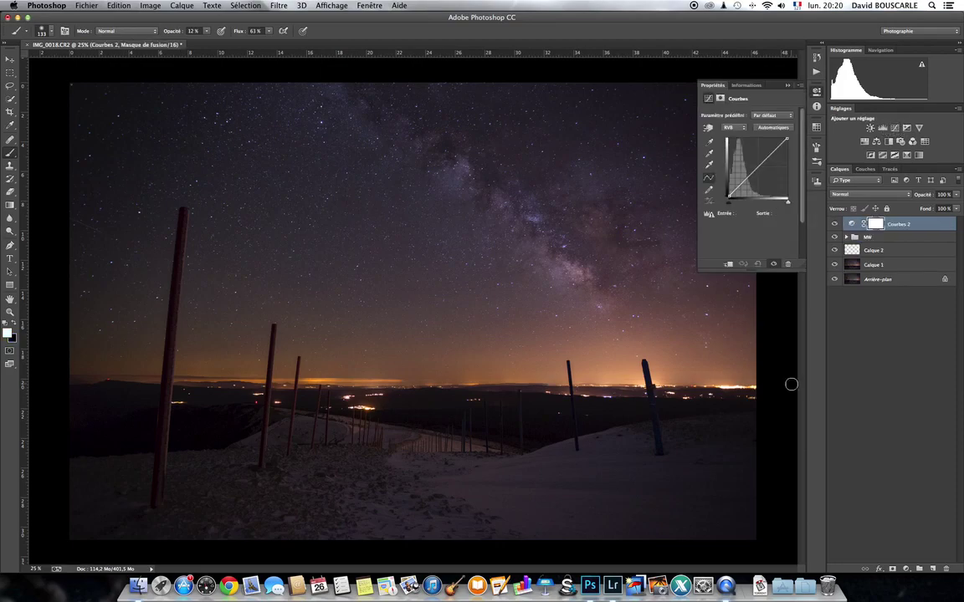
pyautogui.moveTo(757, 169); pyautogui.dragTo(758, 165)
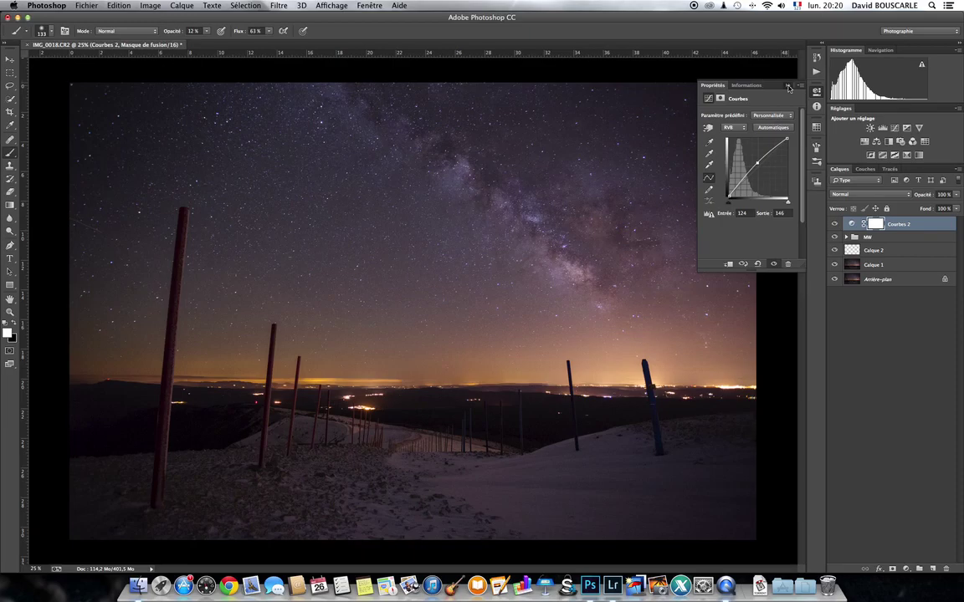
pyautogui.click(817, 91)
pyautogui.press('super+i')
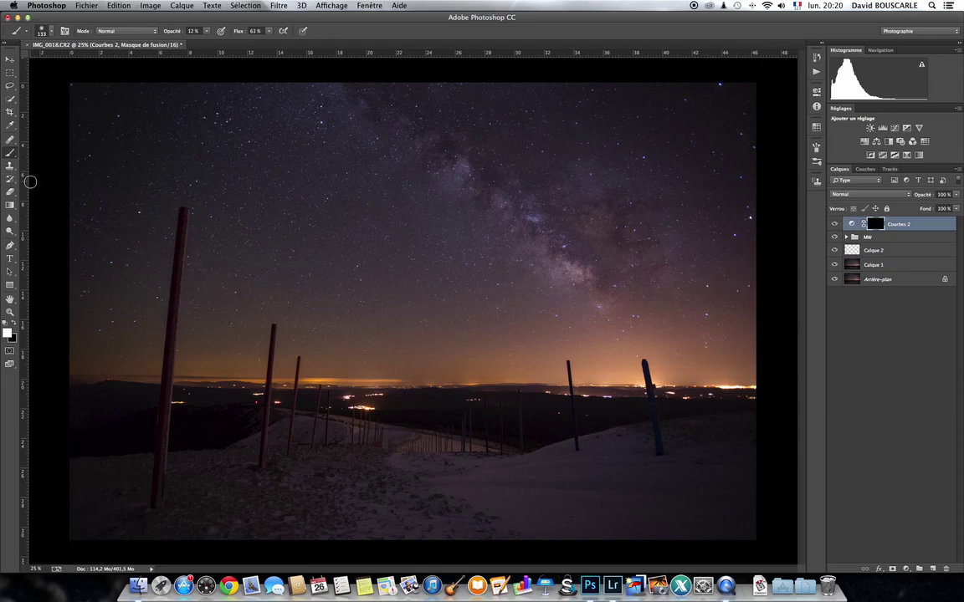
# Apply white 50 % gradients on the Courbes 2 mask from both lower corners of the photo towards the centre.
pyautogui.press('g')
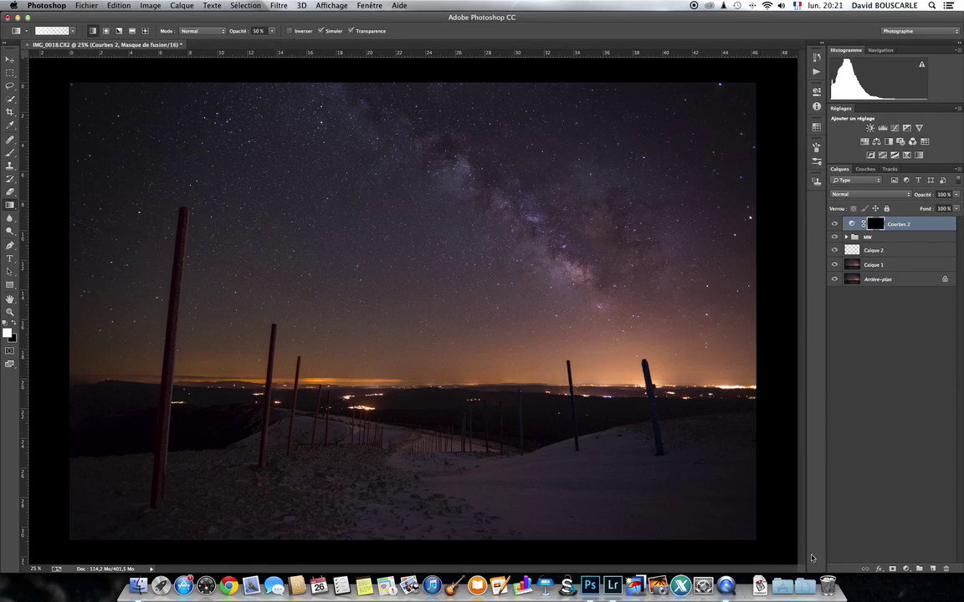
pyautogui.moveTo(761, 542); pyautogui.dragTo(603, 416)
pyautogui.moveTo(53, 539); pyautogui.dragTo(214, 358)
# Add another Curves adjustment on top with input 120 raised to output 135, and invert its mask to black.
pyautogui.click(895, 128)
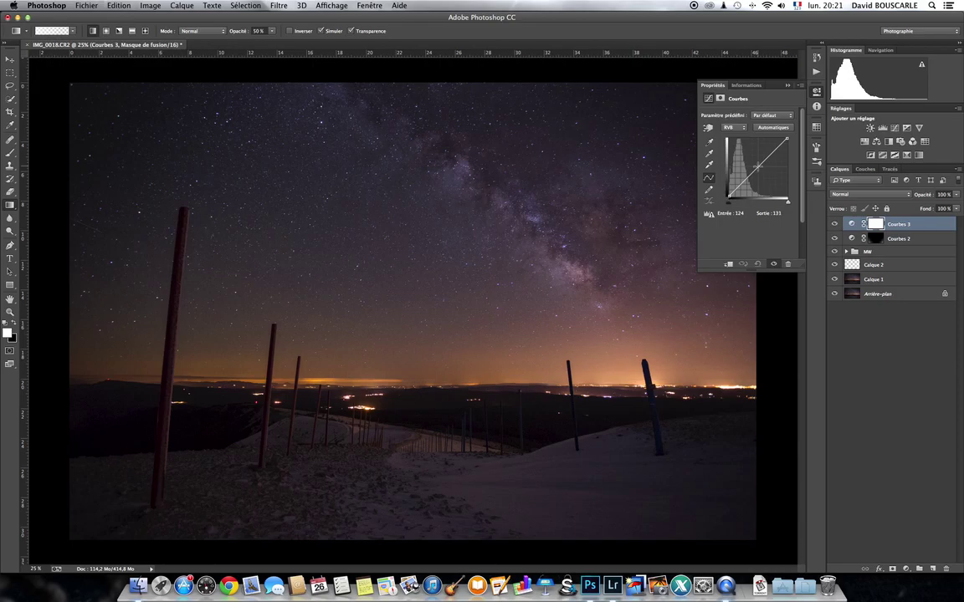
pyautogui.moveTo(757, 165); pyautogui.dragTo(756, 168)
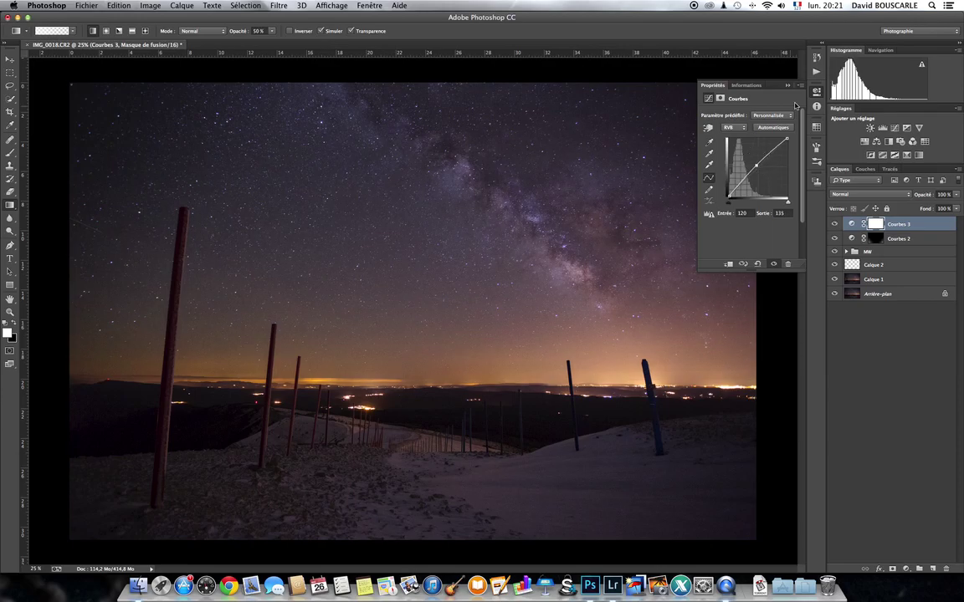
pyautogui.click(711, 79)
pyautogui.press('super+i')
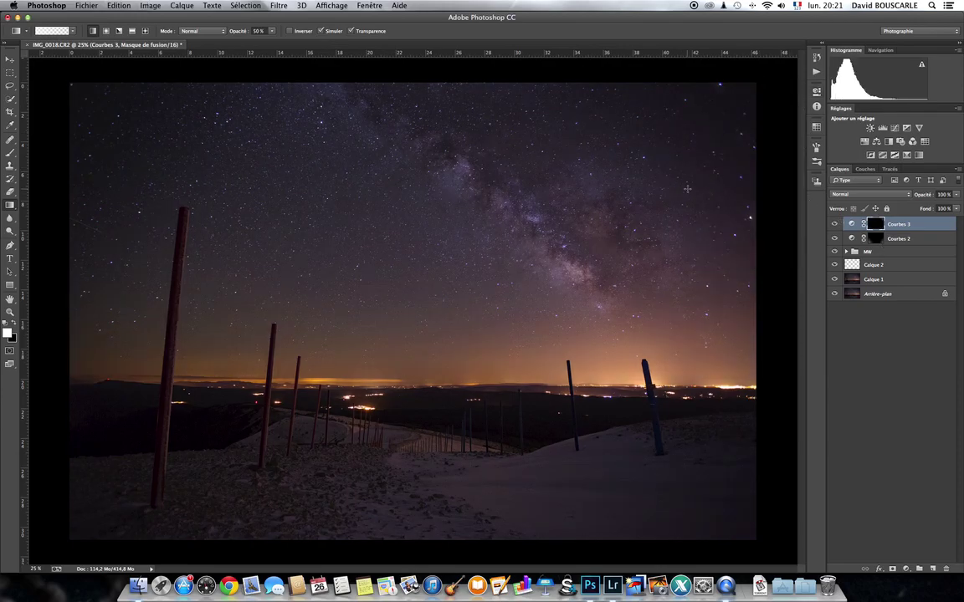
# Apply white gradients on the Courbes 3 mask from the photo's upper corners into the sky.
pyautogui.keyDown('shift'); pyautogui.click(623, 244); pyautogui.keyUp('shift')
pyautogui.click(72, 84)
pyautogui.keyDown('shift'); pyautogui.click(282, 233); pyautogui.keyUp('shift')
# Add a Vibrance adjustment layer with vibrance +31 and saturation +4.
pyautogui.click(918, 127)
pyautogui.moveTo(747, 125); pyautogui.dragTo(751, 148)
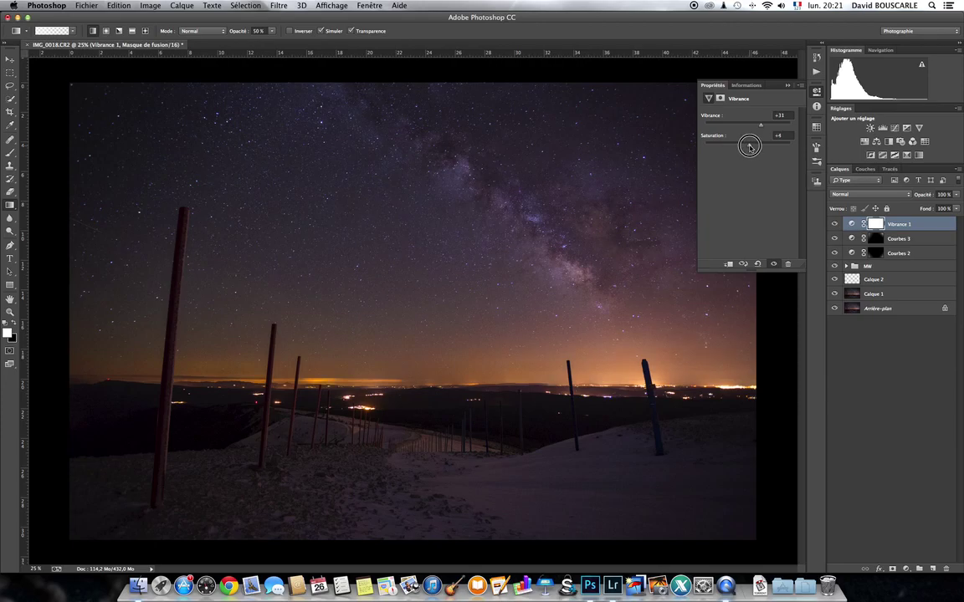
pyautogui.click(787, 86)
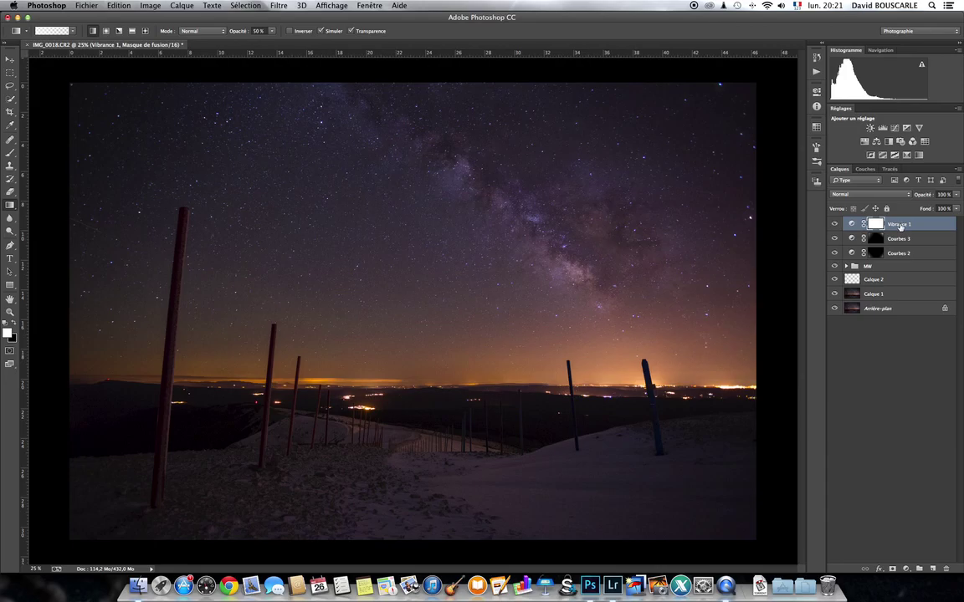
# Add a Selective Color adjustment for the blacks (Noirs) with cyan +2 and magenta +2, and adjust the yellow and black amounts.
pyautogui.click(916, 156)
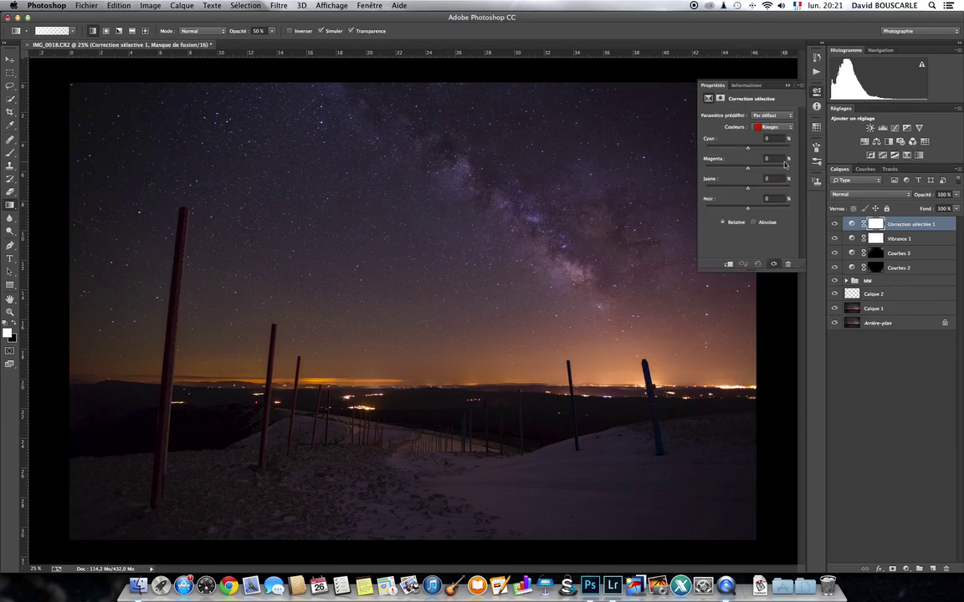
pyautogui.click(771, 126)
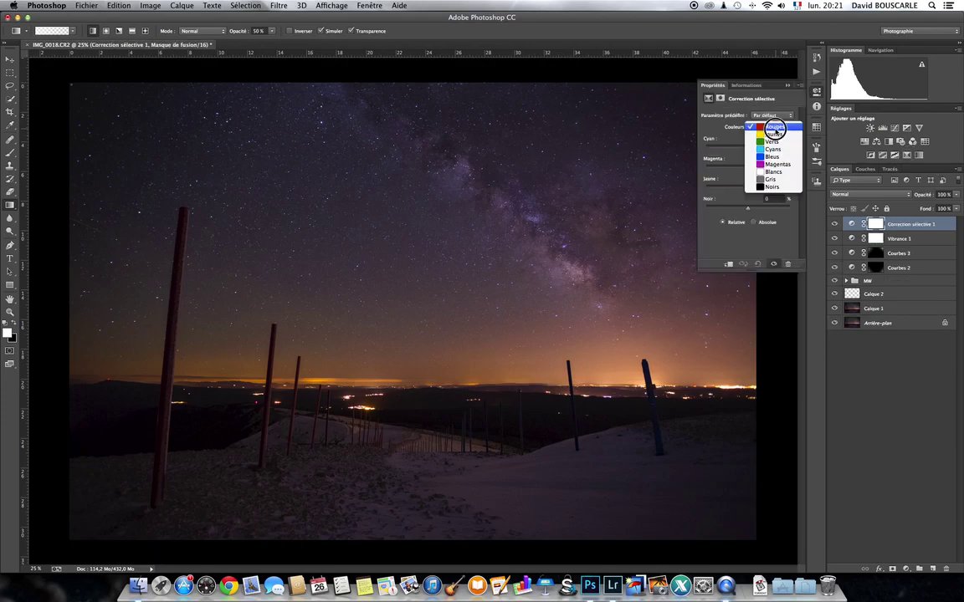
pyautogui.click(776, 187)
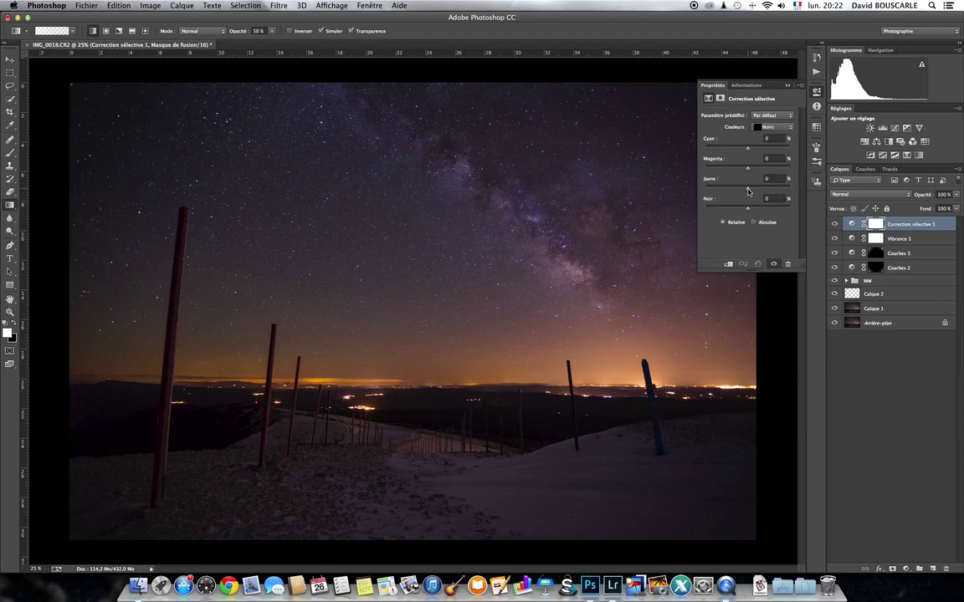
pyautogui.moveTo(749, 150); pyautogui.dragTo(749, 150)
pyautogui.moveTo(748, 149); pyautogui.dragTo(749, 169)
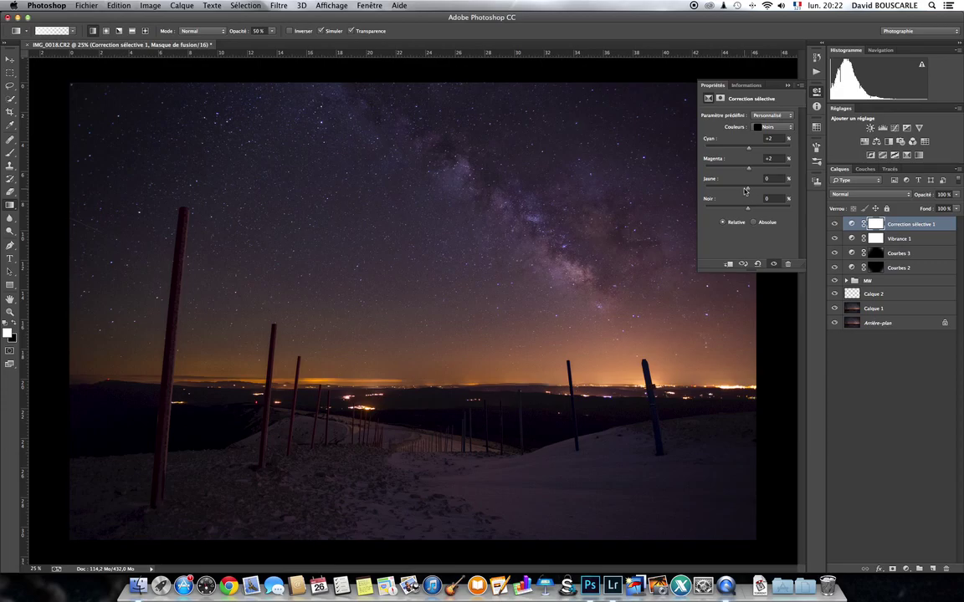
pyautogui.moveTo(748, 190); pyautogui.dragTo(748, 210)
pyautogui.click(707, 76)
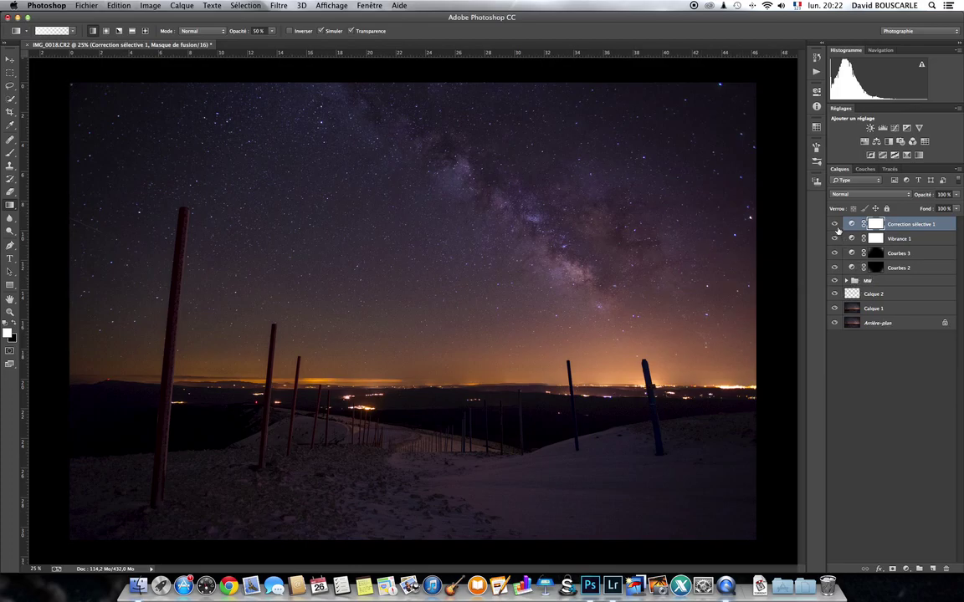
# Group all layers from Correction sélective 1 down to Calque 1 into a new group named Groupe 1.
pyautogui.keyDown('shift'); pyautogui.click(893, 310); pyautogui.keyUp('shift')
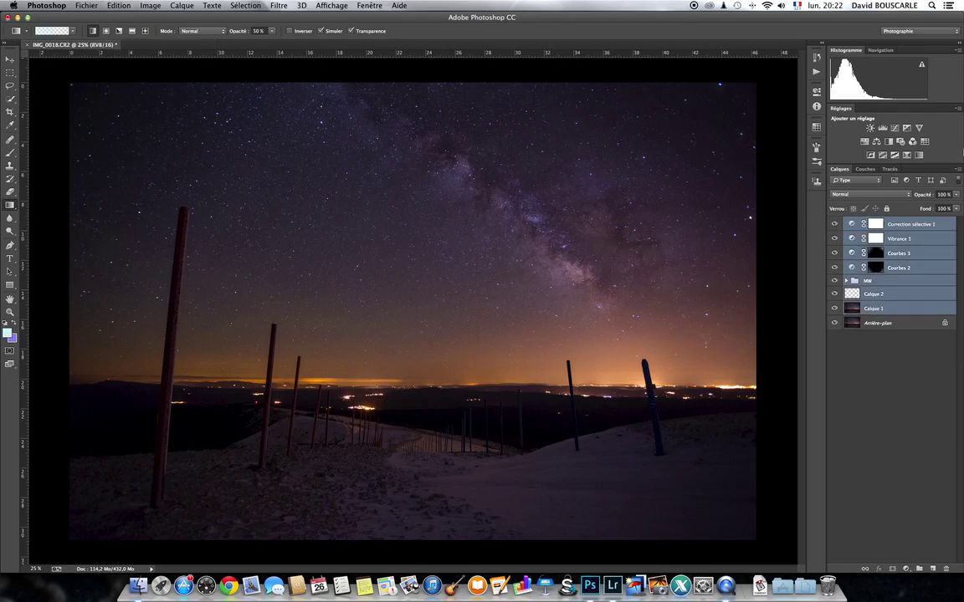
pyautogui.click(956, 168)
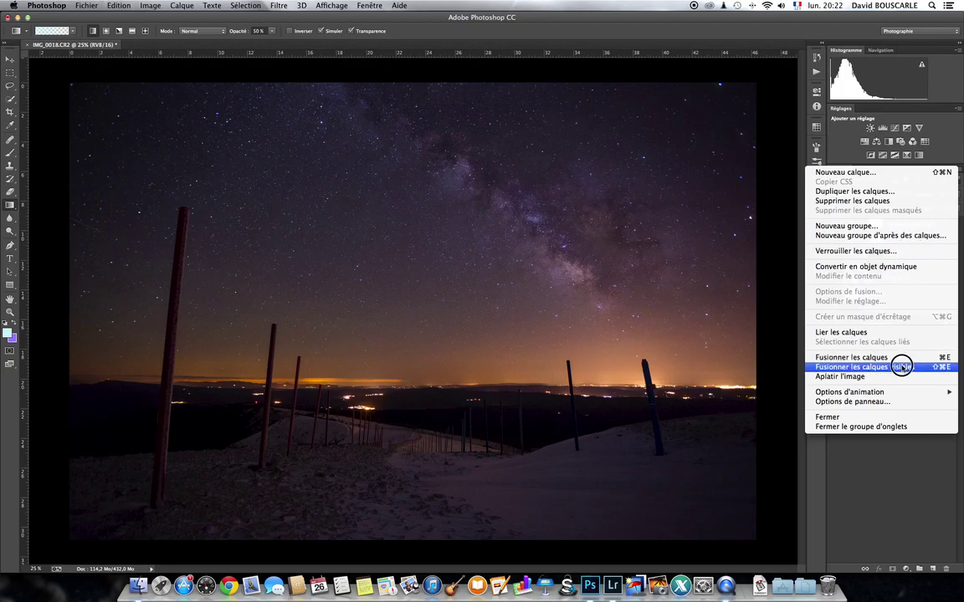
pyautogui.click(836, 235)
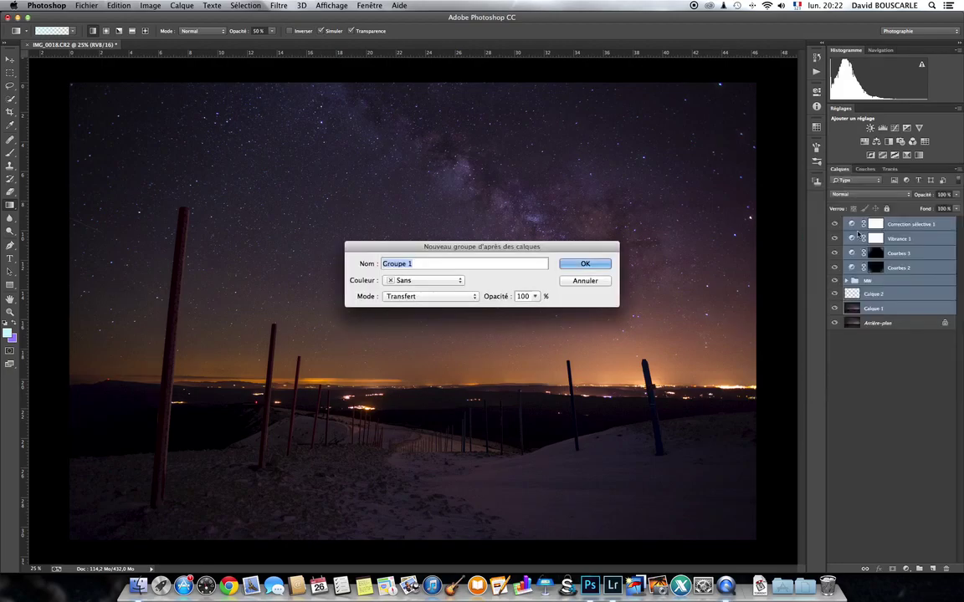
pyautogui.click(854, 224)
# Compare the photo with and without all the edits in Groupe 1.
pyautogui.click(834, 223)
pyautogui.click(835, 224)
pyautogui.click(834, 223)
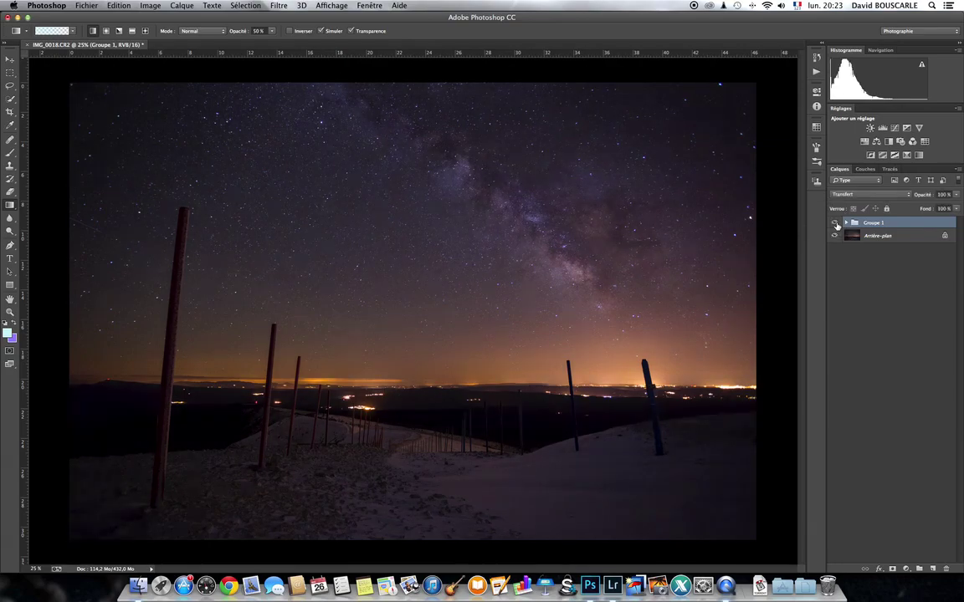
pyautogui.click(835, 223)
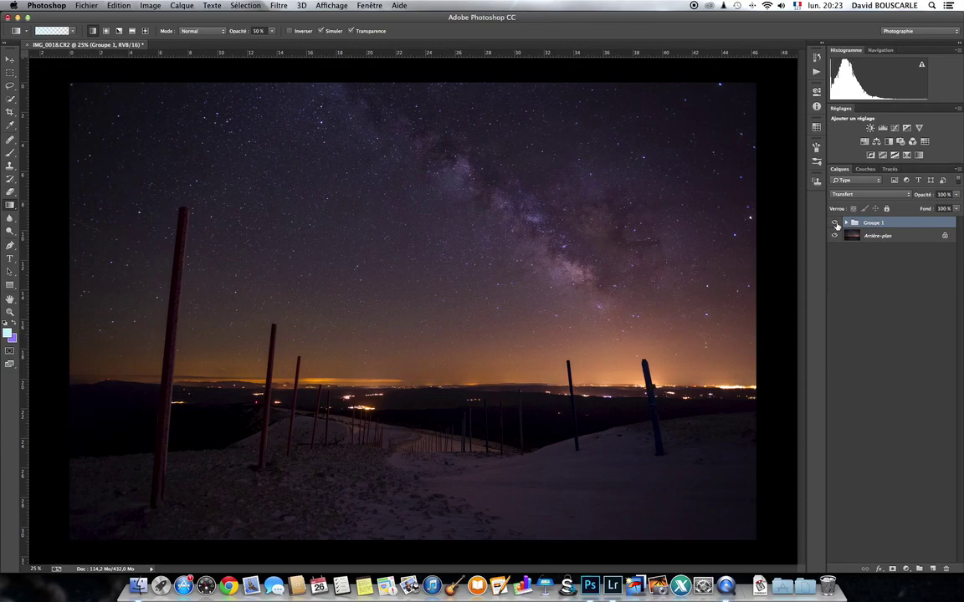